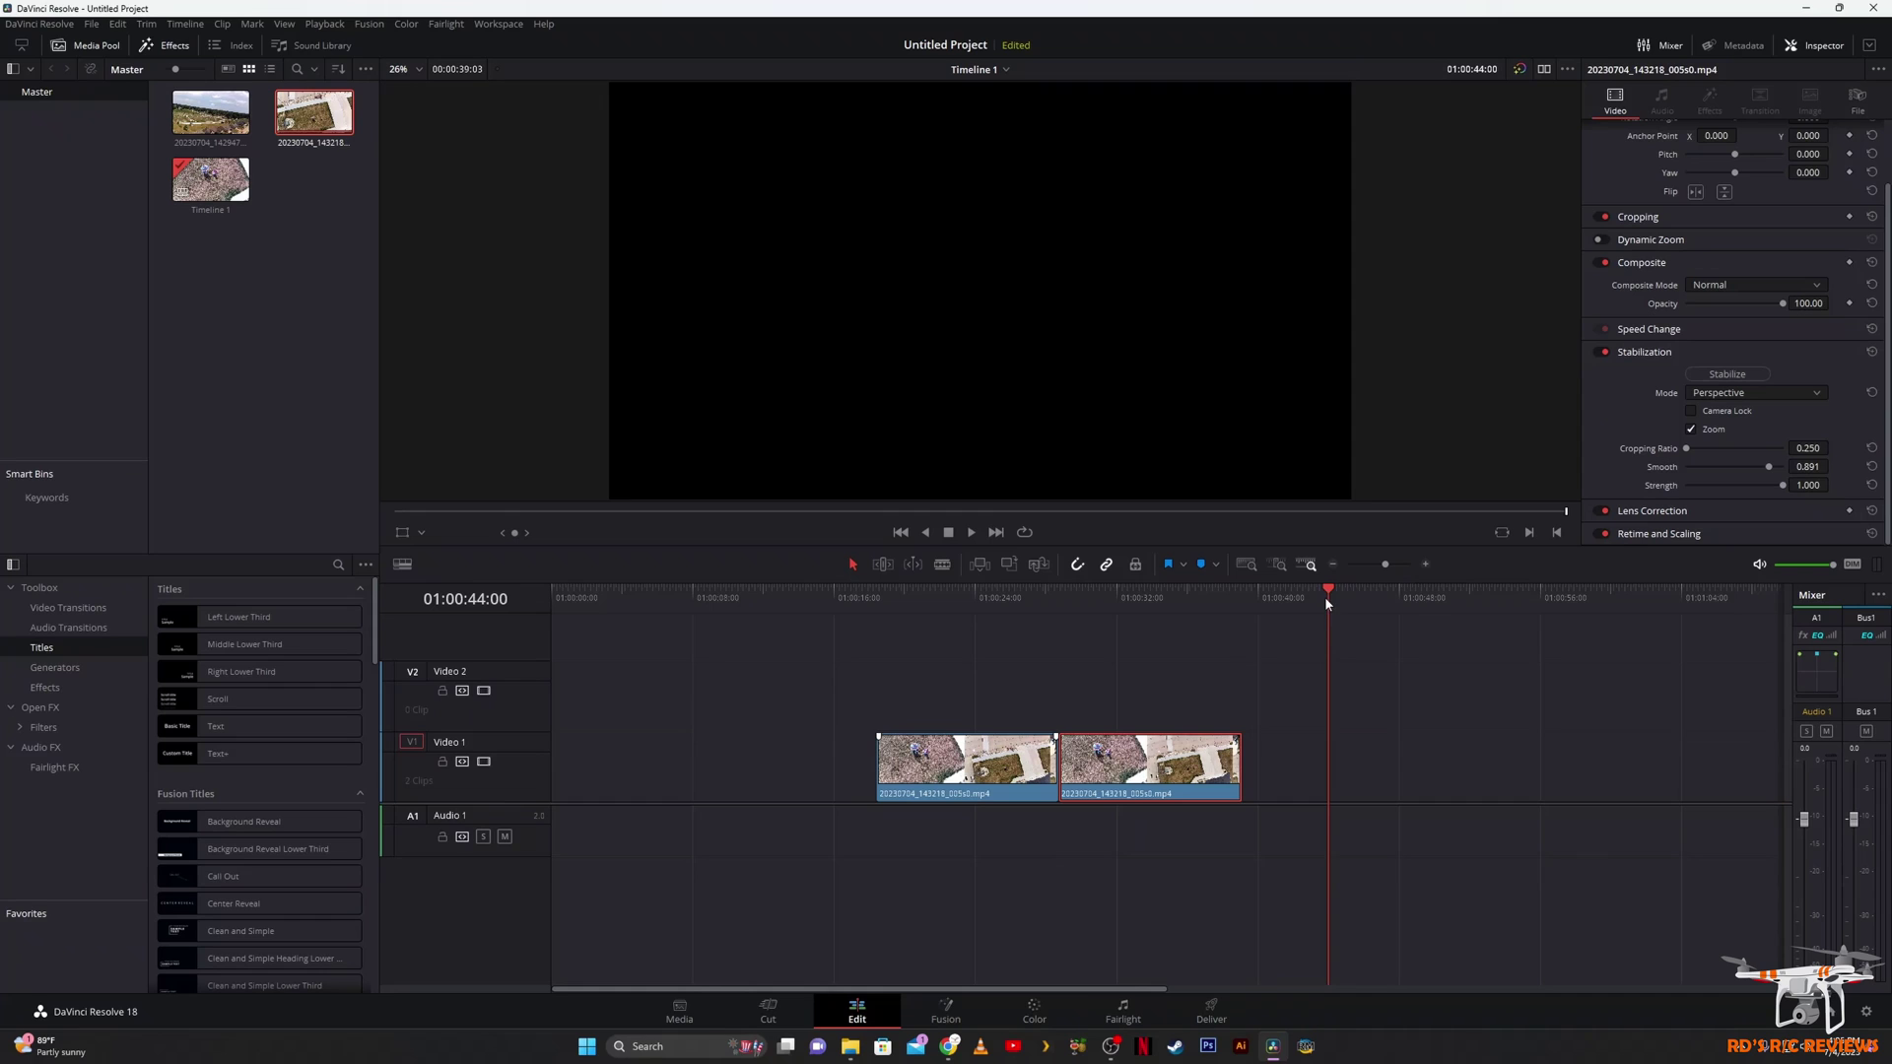
# Scrub the playhead back over the V1 drone clips, stopping at 01:00:18:10 in the first clip.
pyautogui.moveTo(1327, 603); pyautogui.dragTo(837, 645)
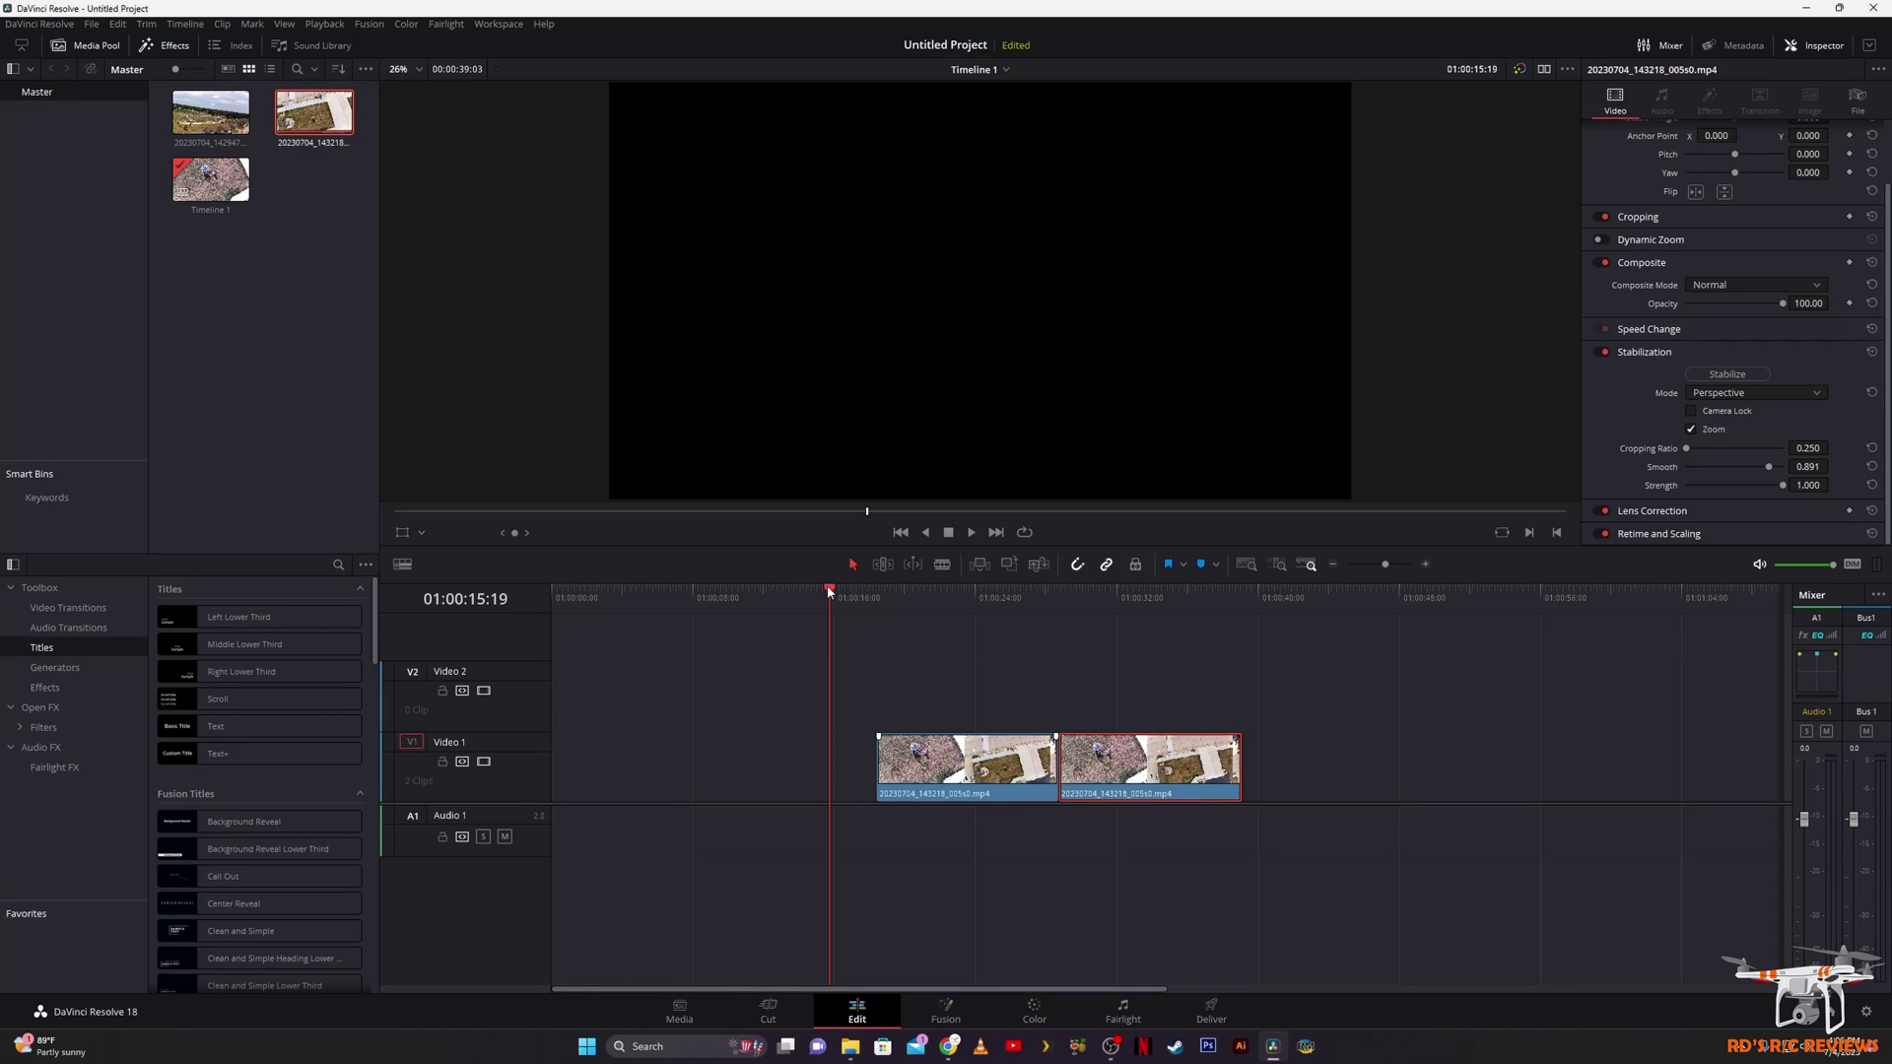
pyautogui.moveTo(830, 589); pyautogui.dragTo(876, 592)
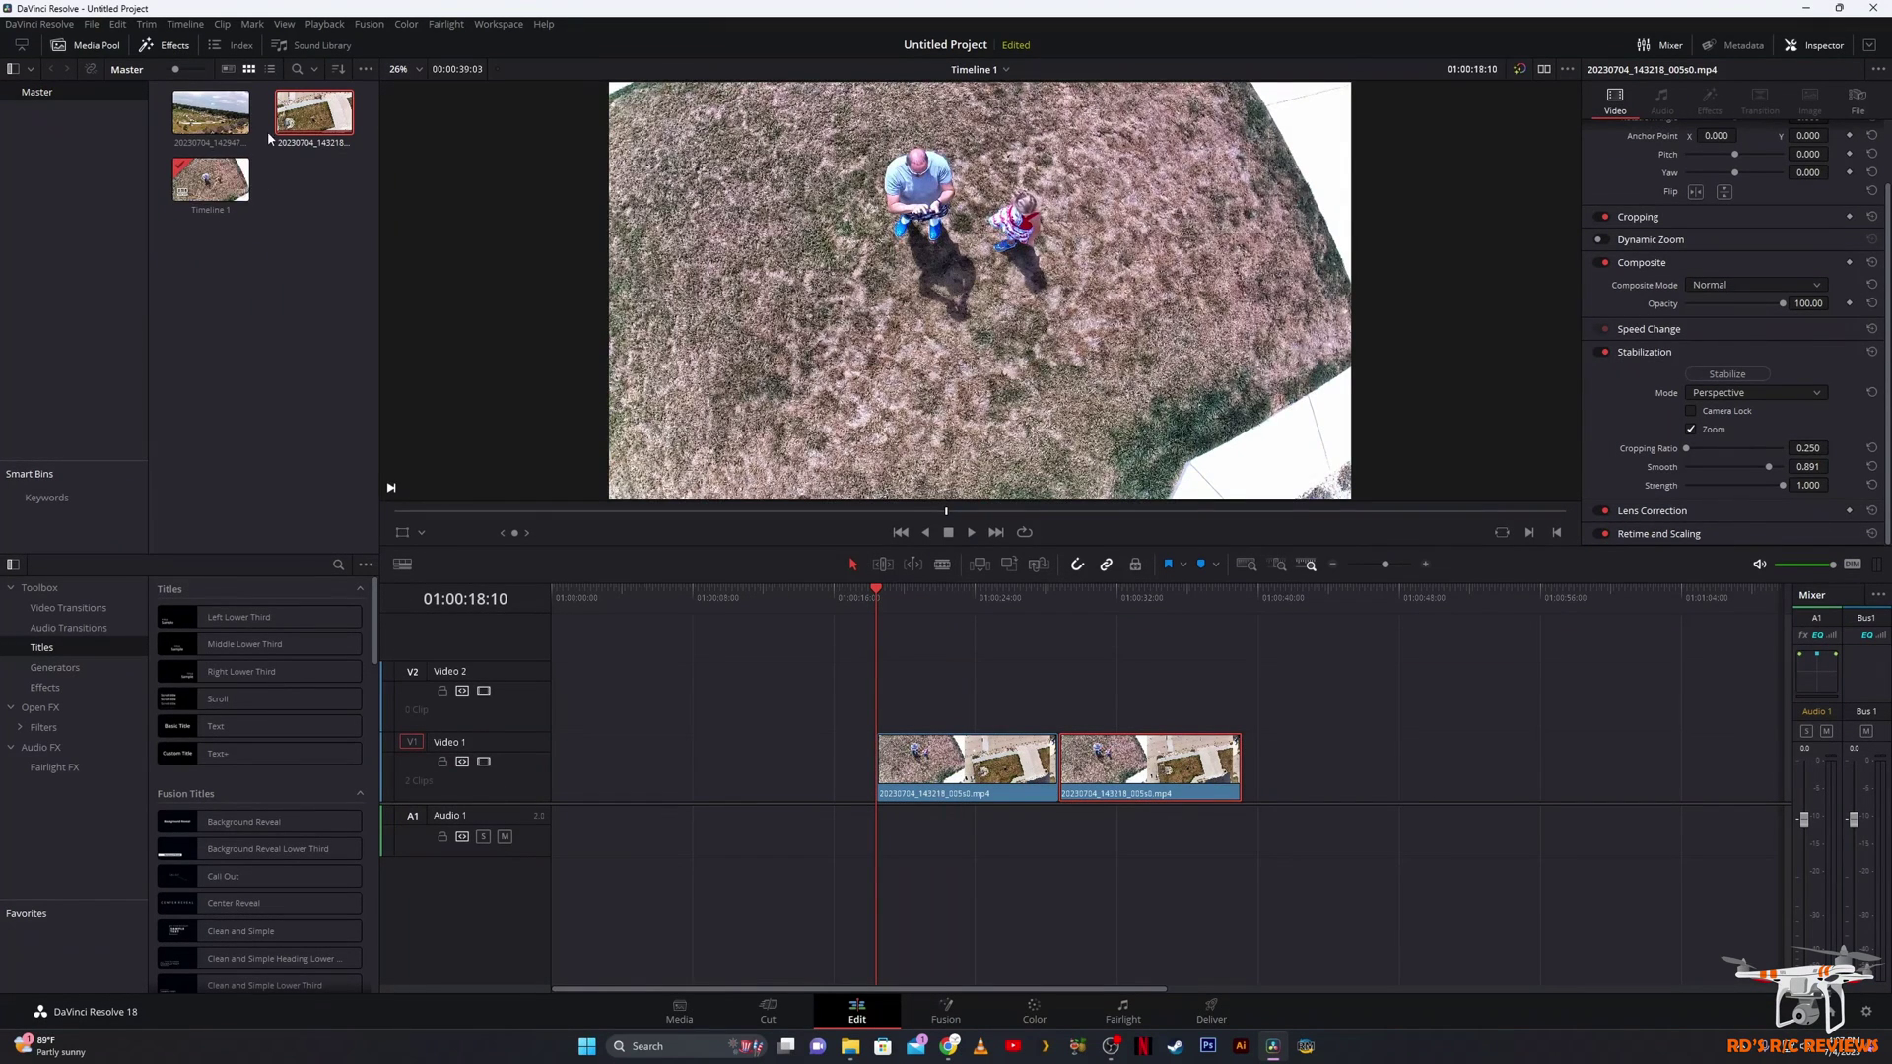
# Select the first drone clip and set its Inspector stabilization mode to Perspective.
pyautogui.click(996, 786)
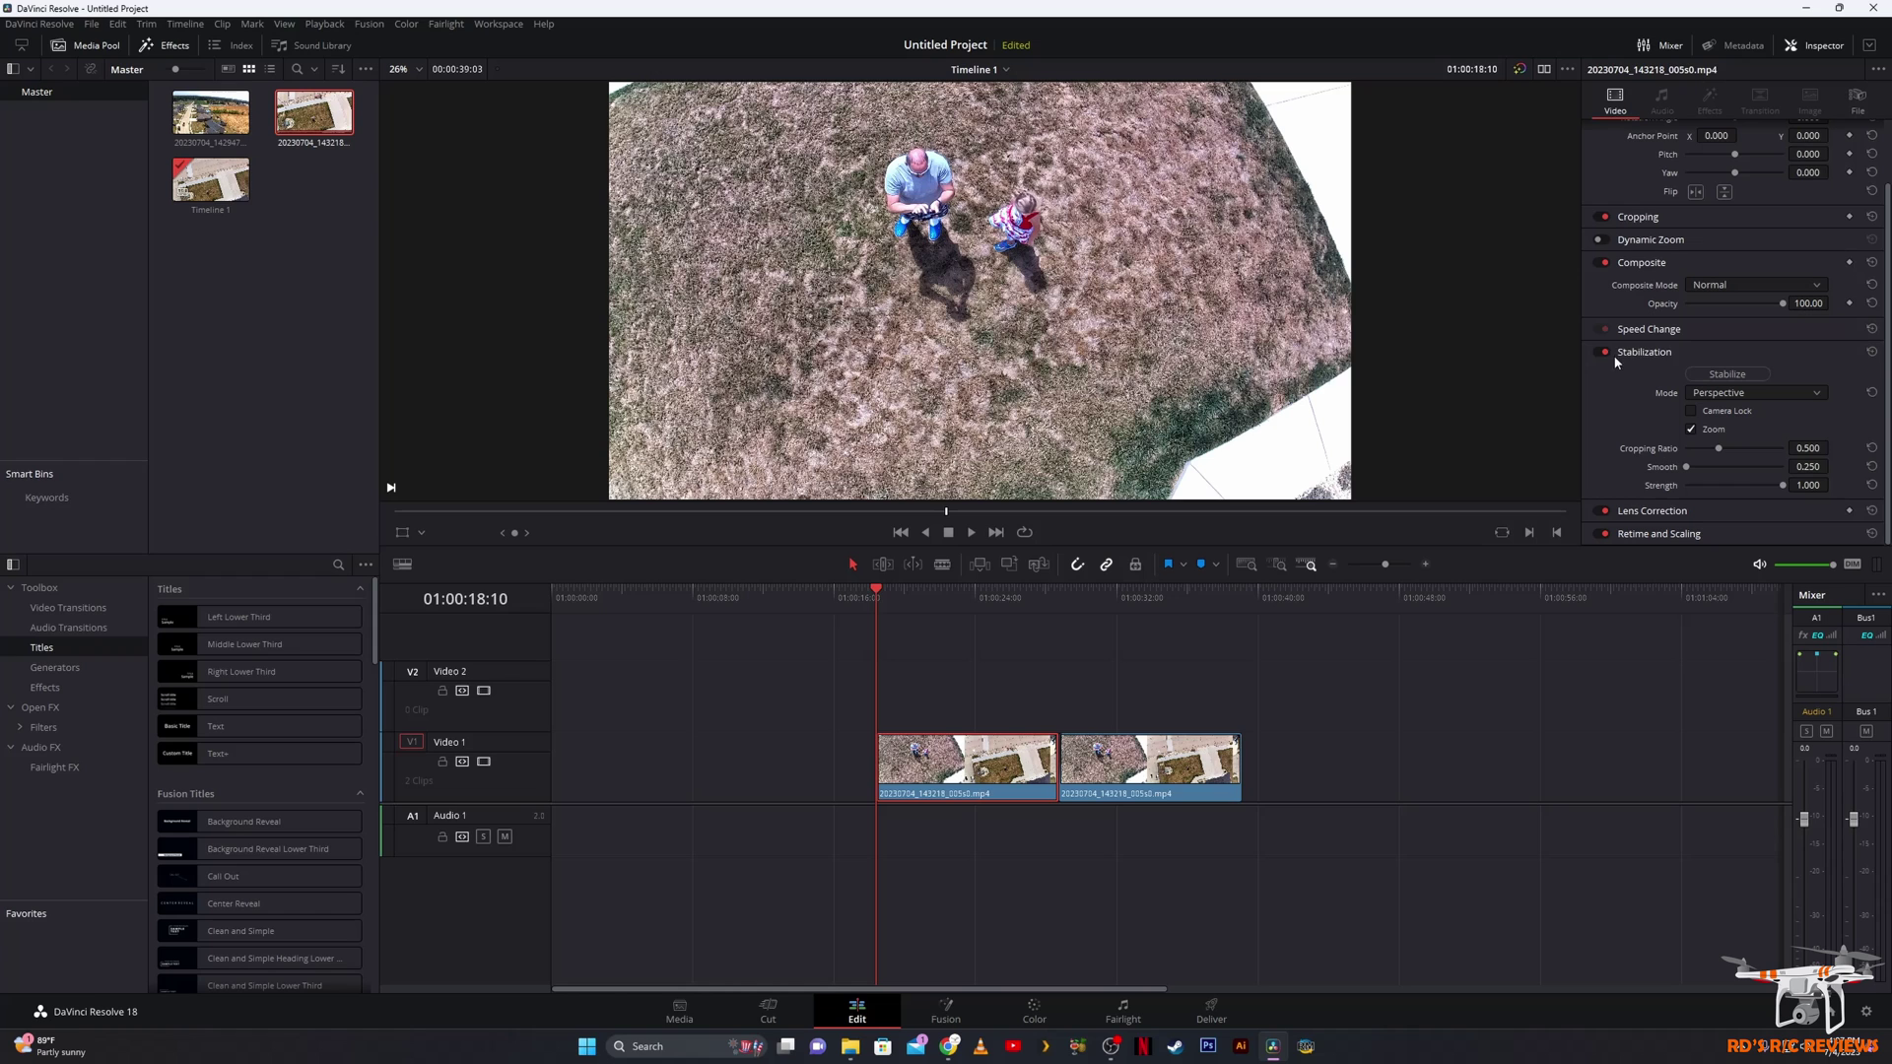
pyautogui.click(1736, 394)
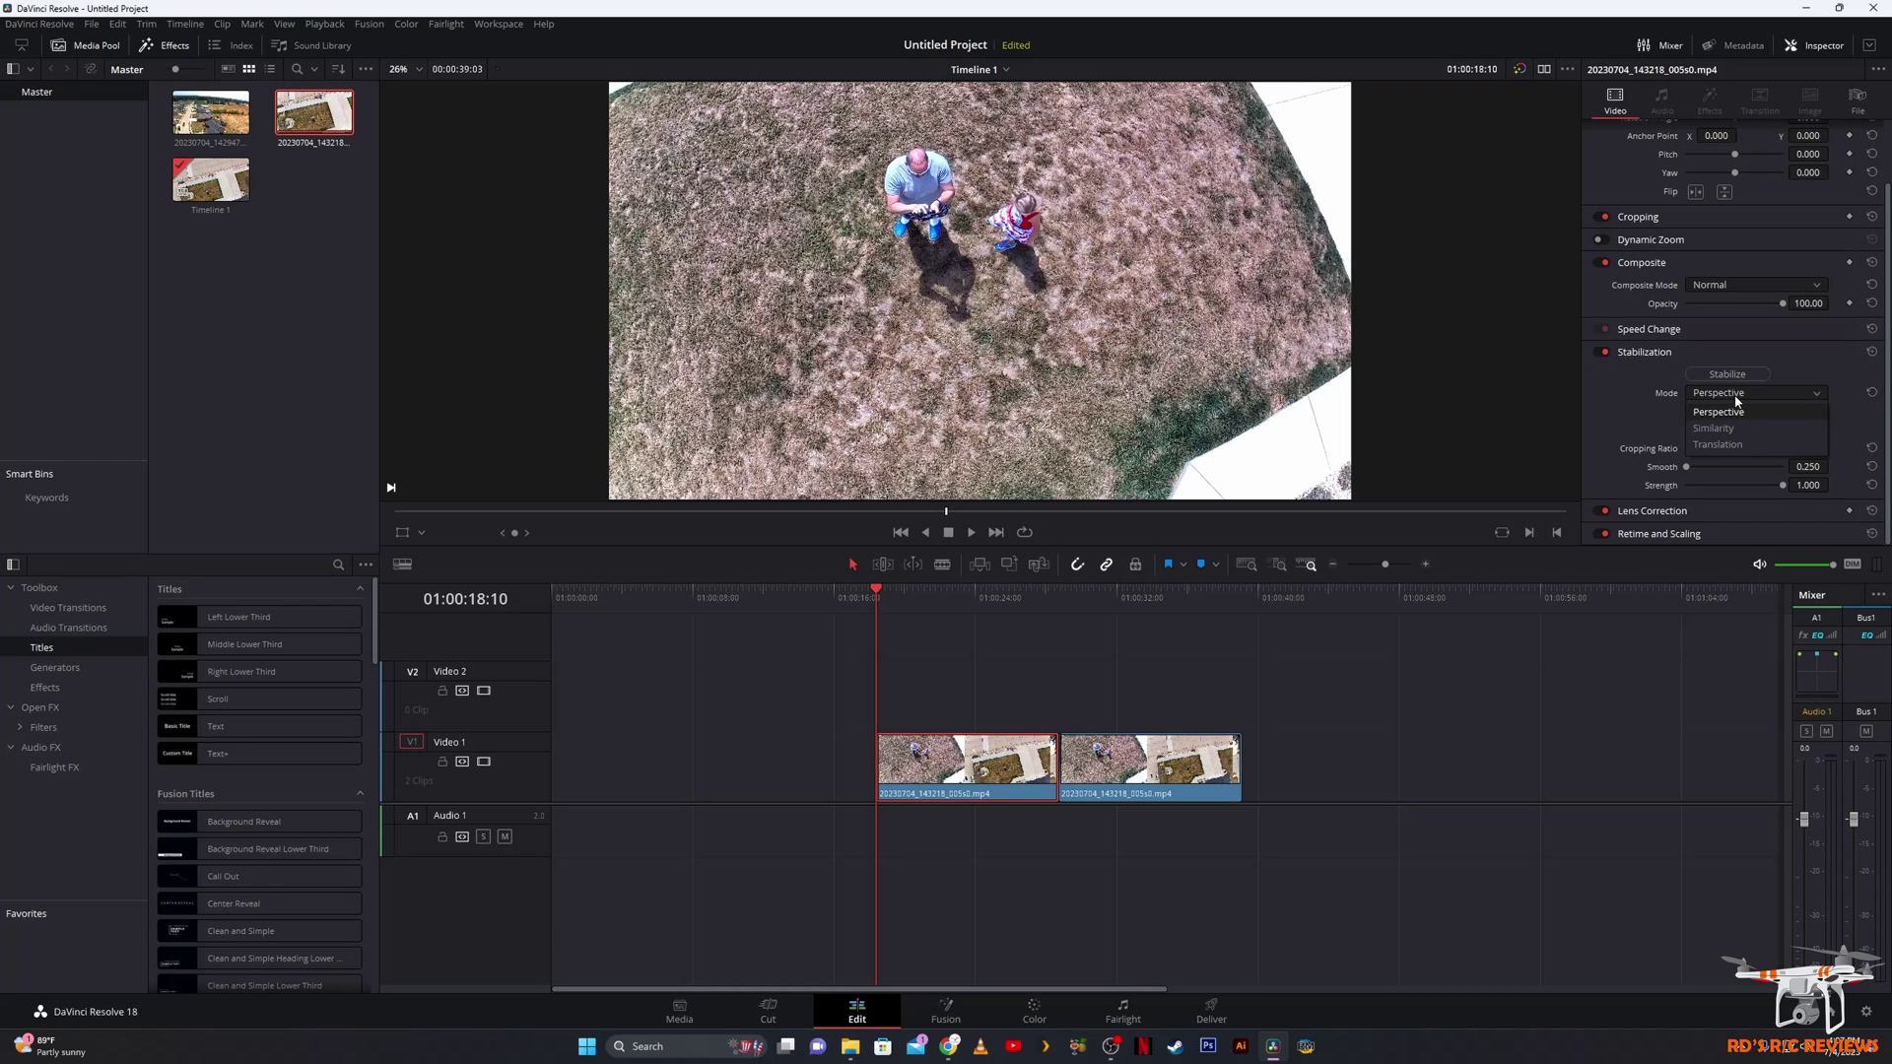
pyautogui.click(1735, 410)
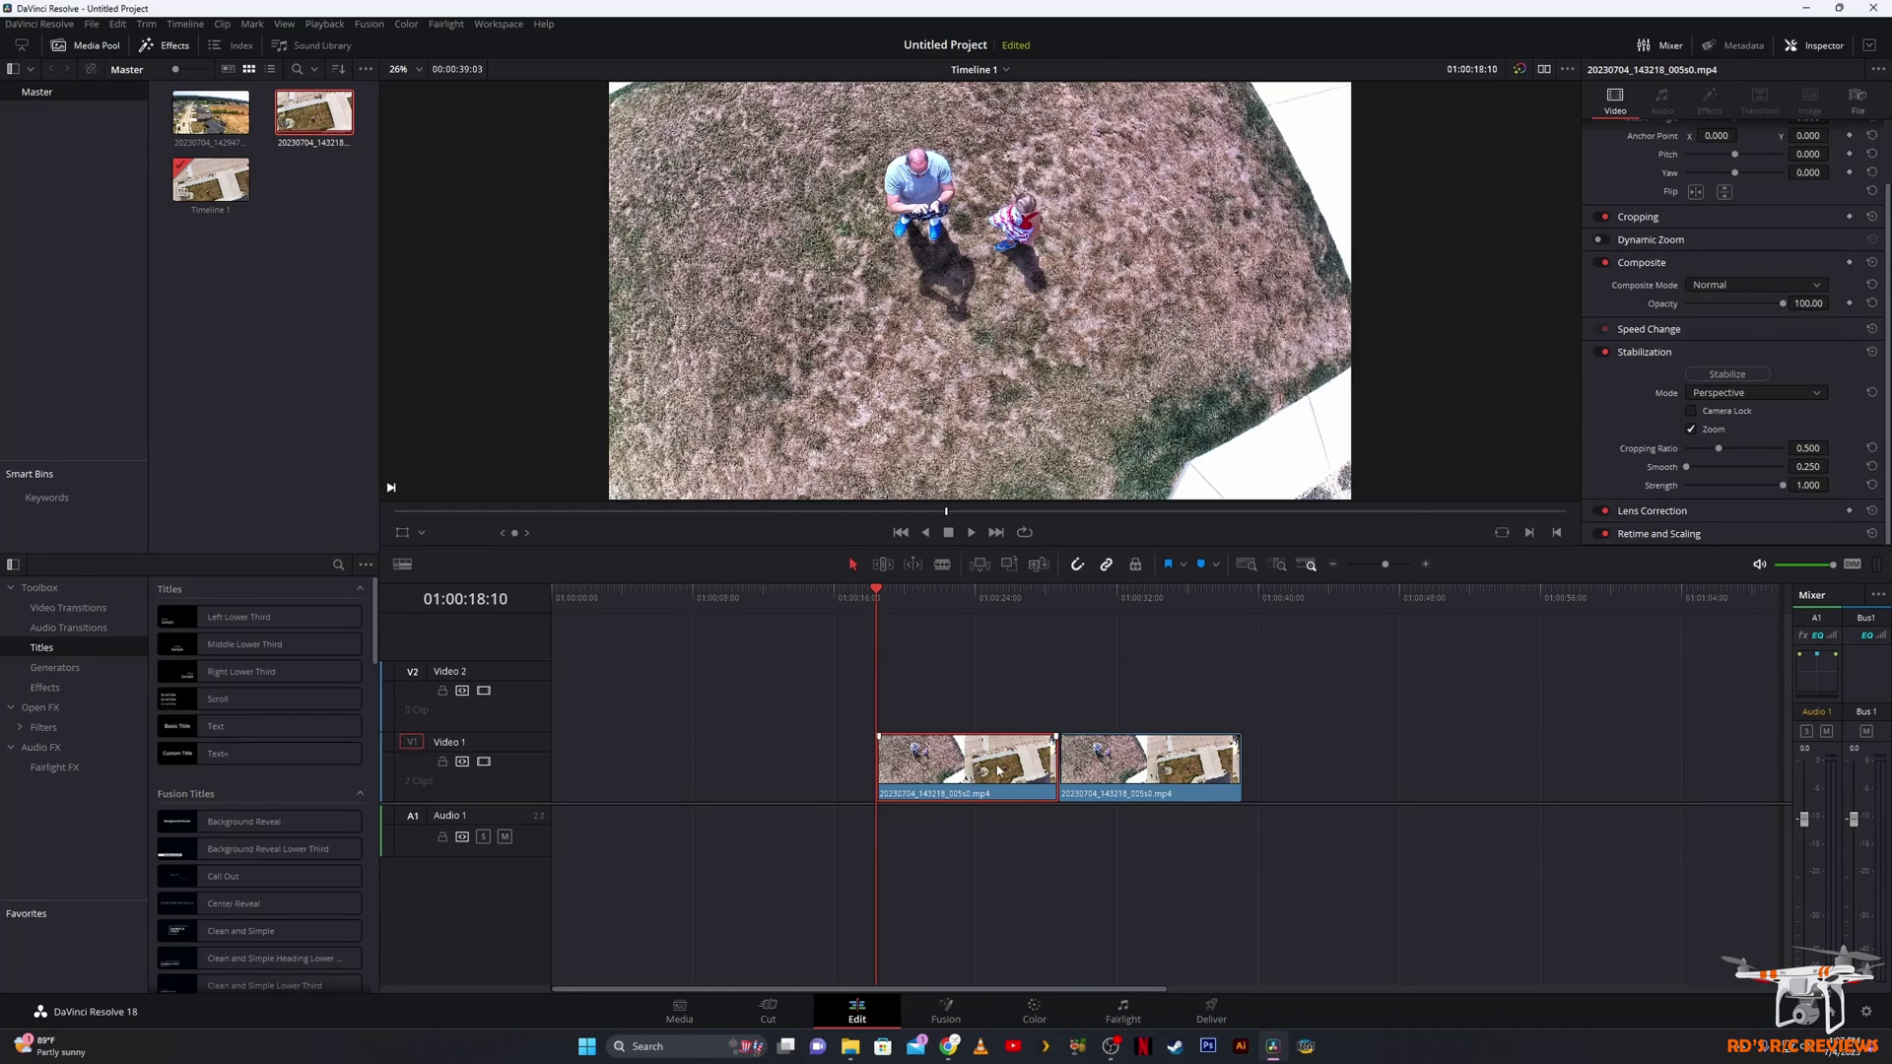
# Stabilize the first clip and compare its stabilization values against the second clip's.
pyautogui.click(1729, 380)
pyautogui.click(1141, 765)
pyautogui.click(1012, 770)
pyautogui.click(1169, 772)
pyautogui.click(1011, 778)
# Play back the stabilized footage, jump back earlier, and rerun Stabilize on the first clip.
pyautogui.click(971, 533)
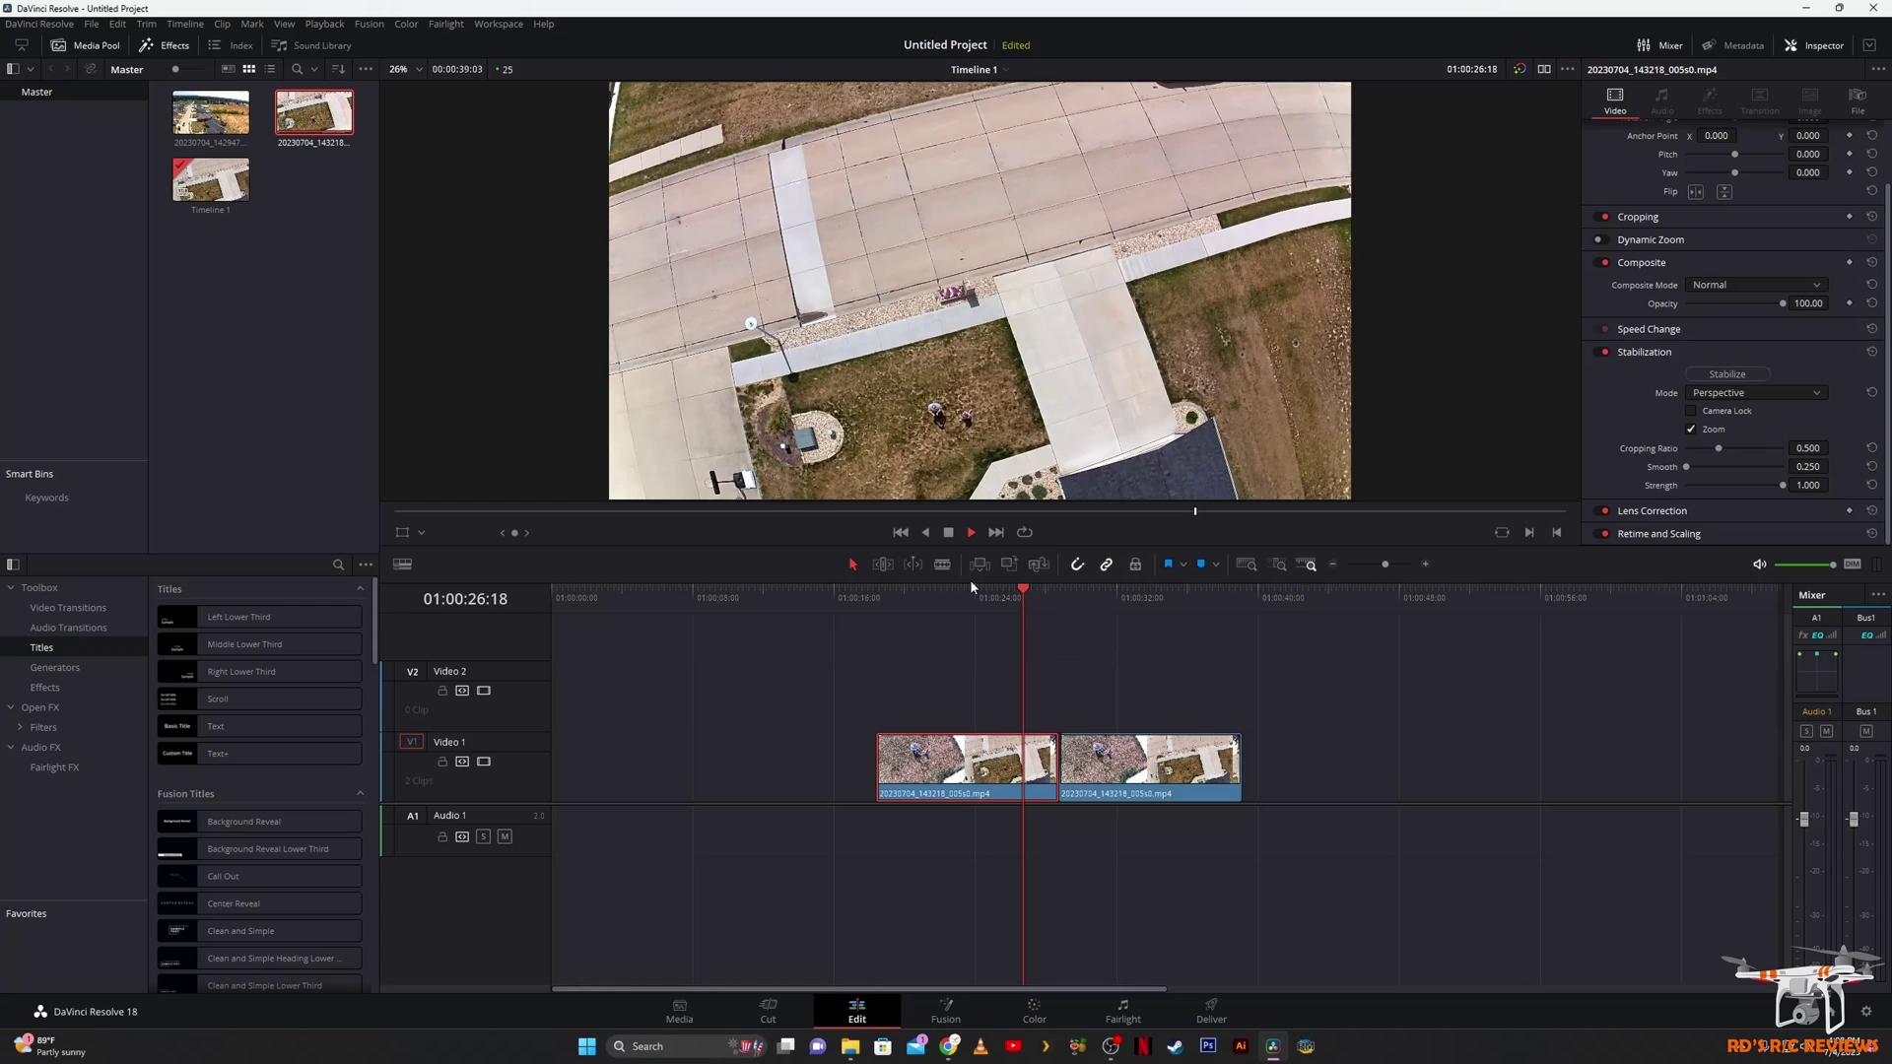
pyautogui.click(949, 533)
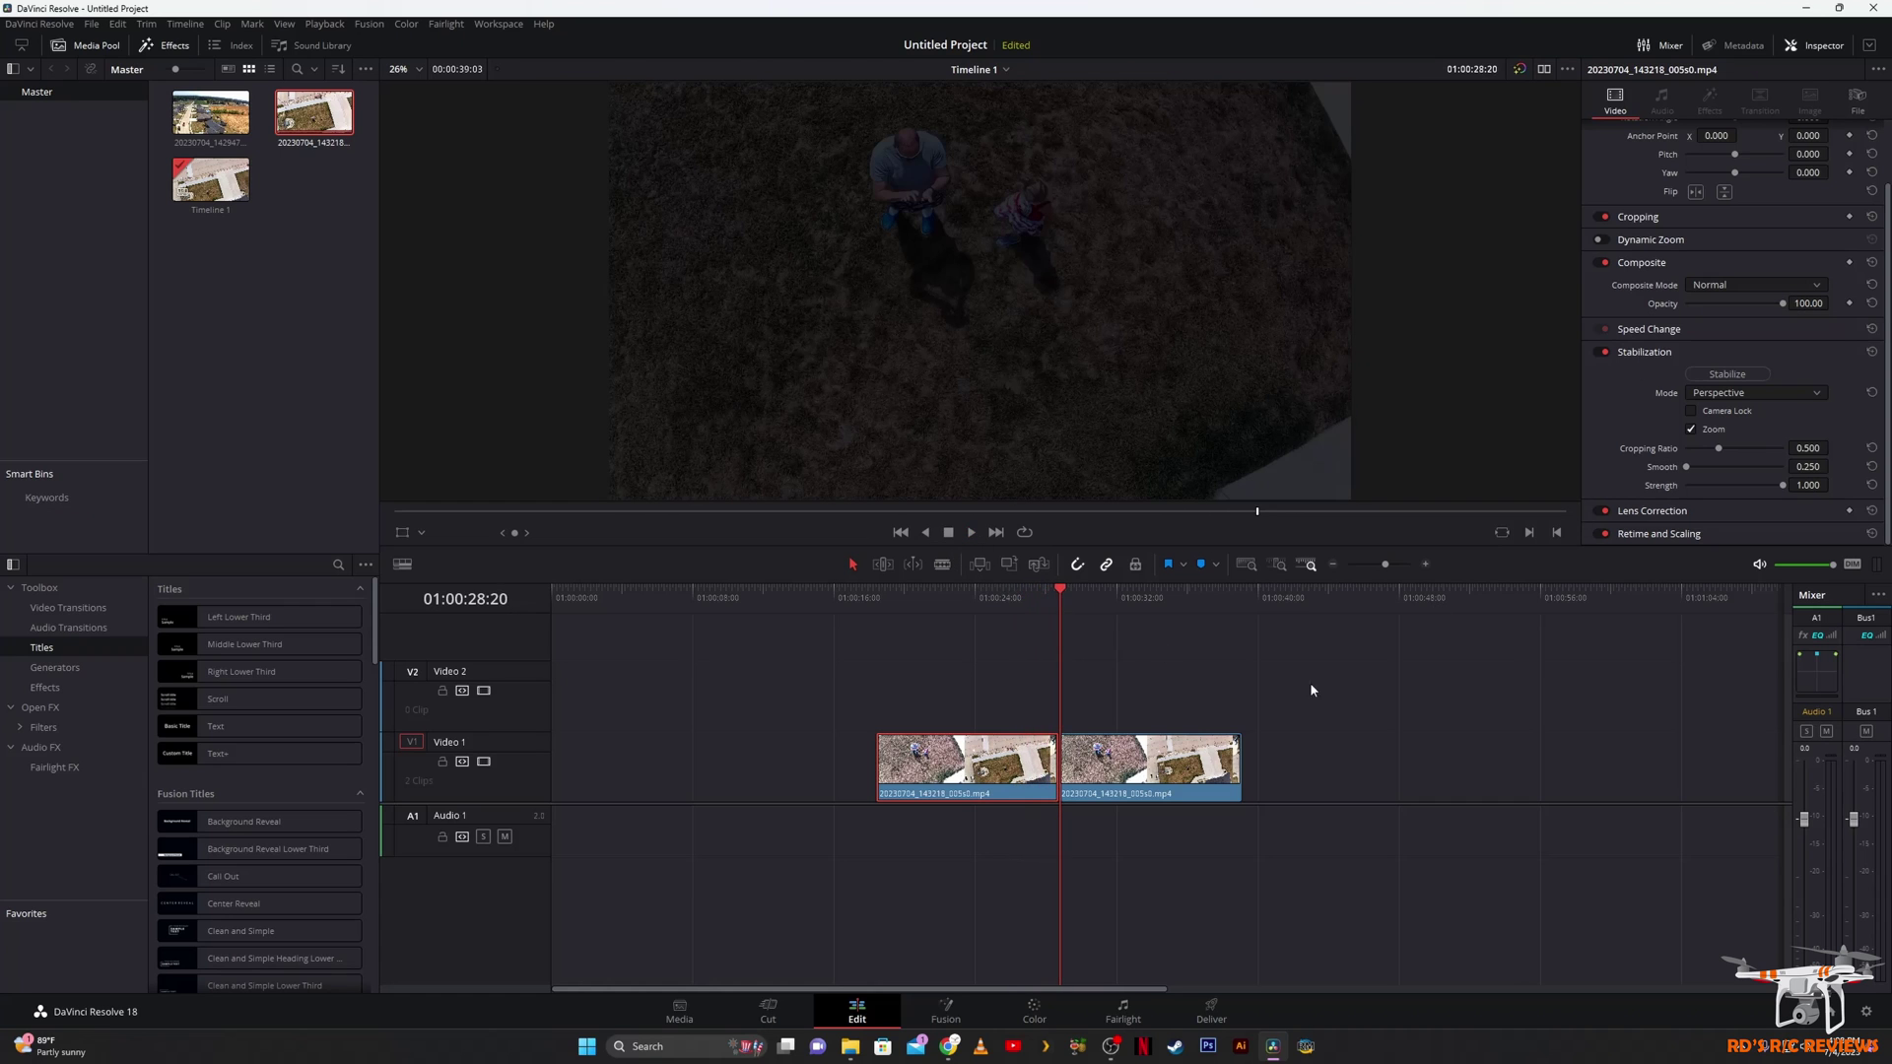
pyautogui.click(1007, 670)
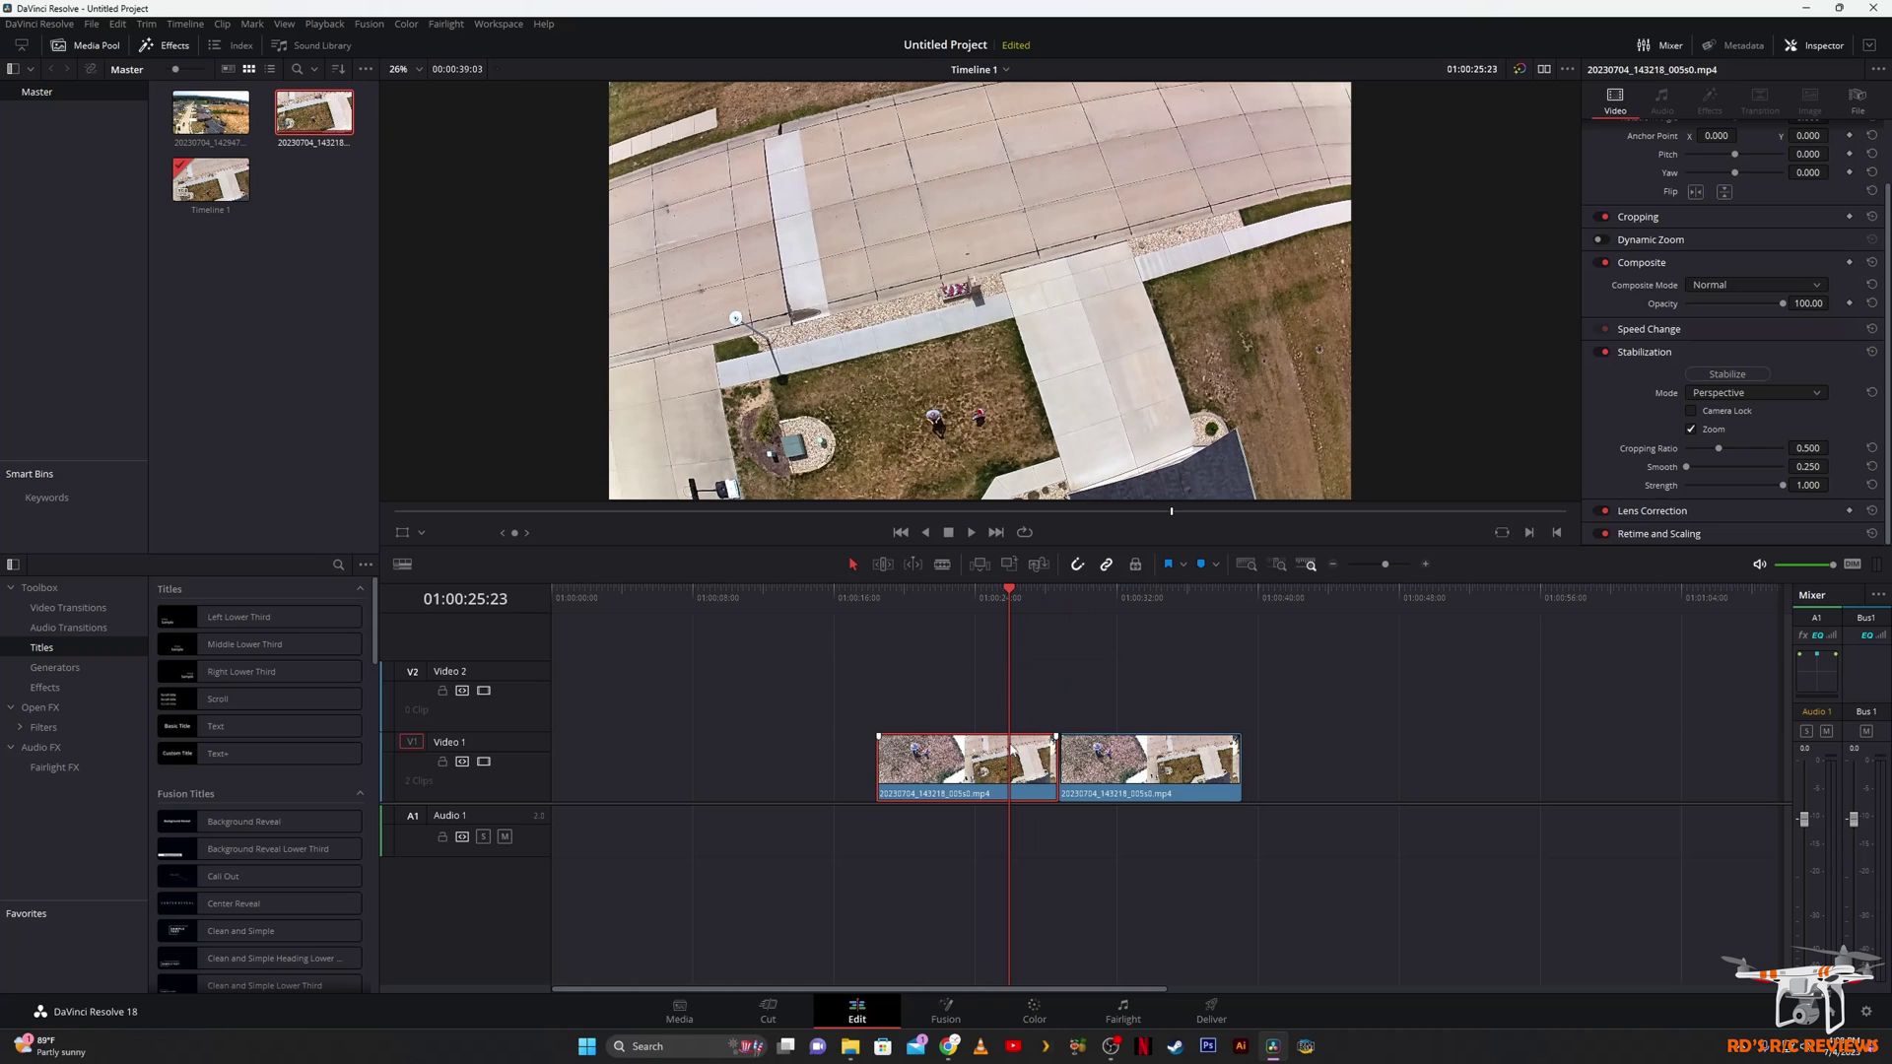
pyautogui.click(1733, 376)
# Select the second drone clip and scrub to its shot of two people on the grass, around 01:00:30.
pyautogui.click(1149, 769)
pyautogui.moveTo(1006, 590); pyautogui.dragTo(1092, 646)
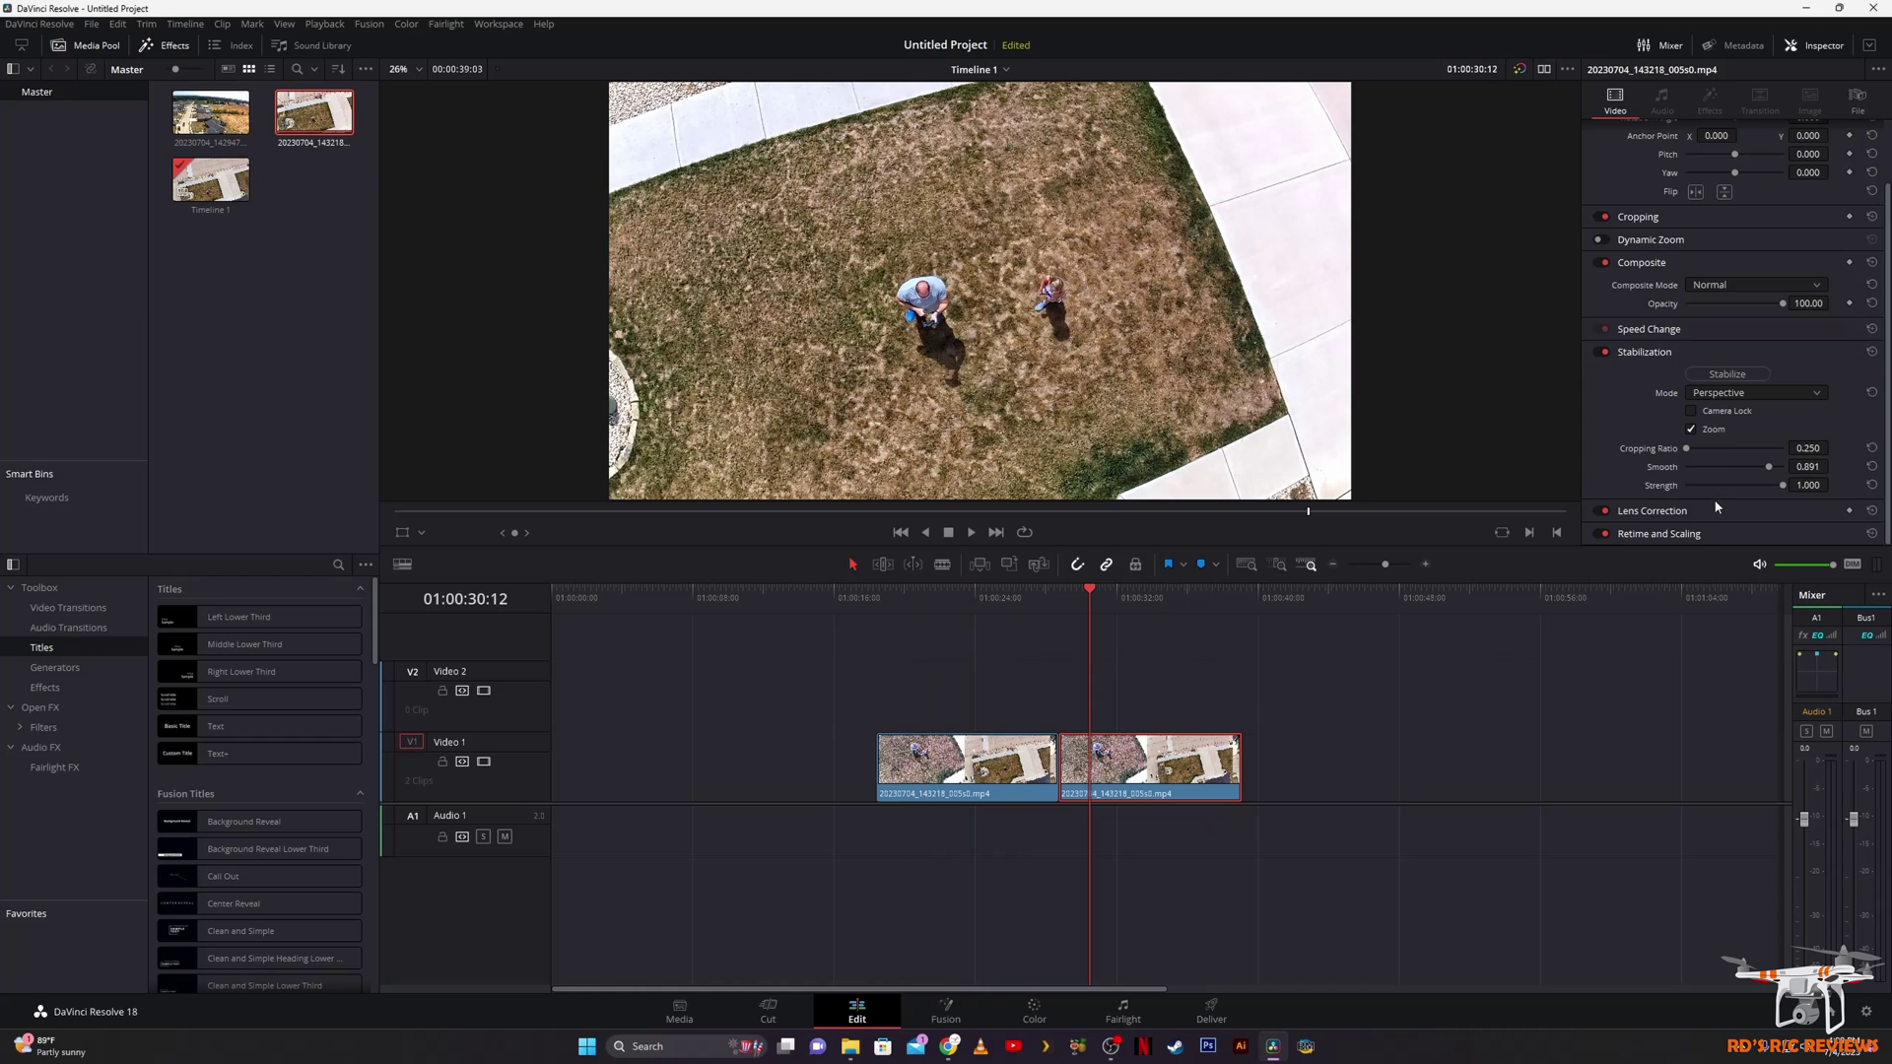
# Toggle the second clip's stabilization Zoom off, on, then off to show uncropped black edges.
pyautogui.click(1692, 430)
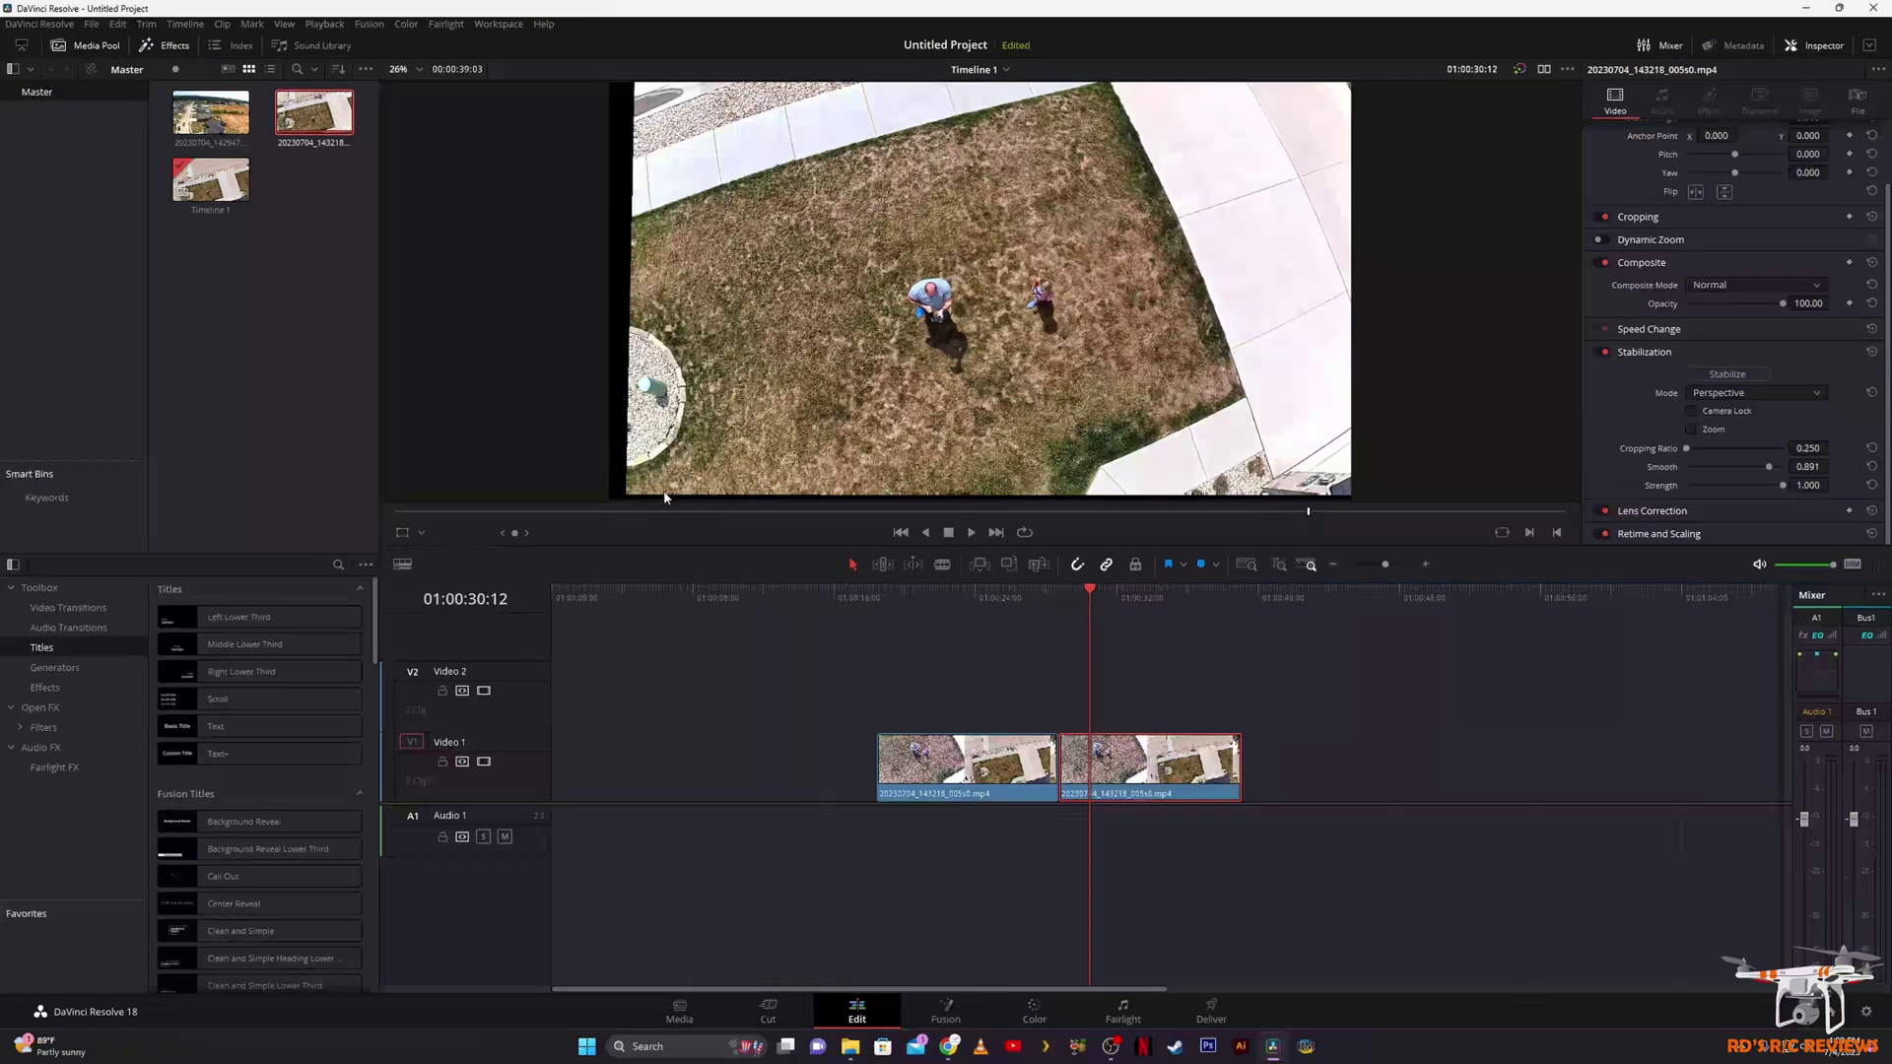
pyautogui.click(1691, 429)
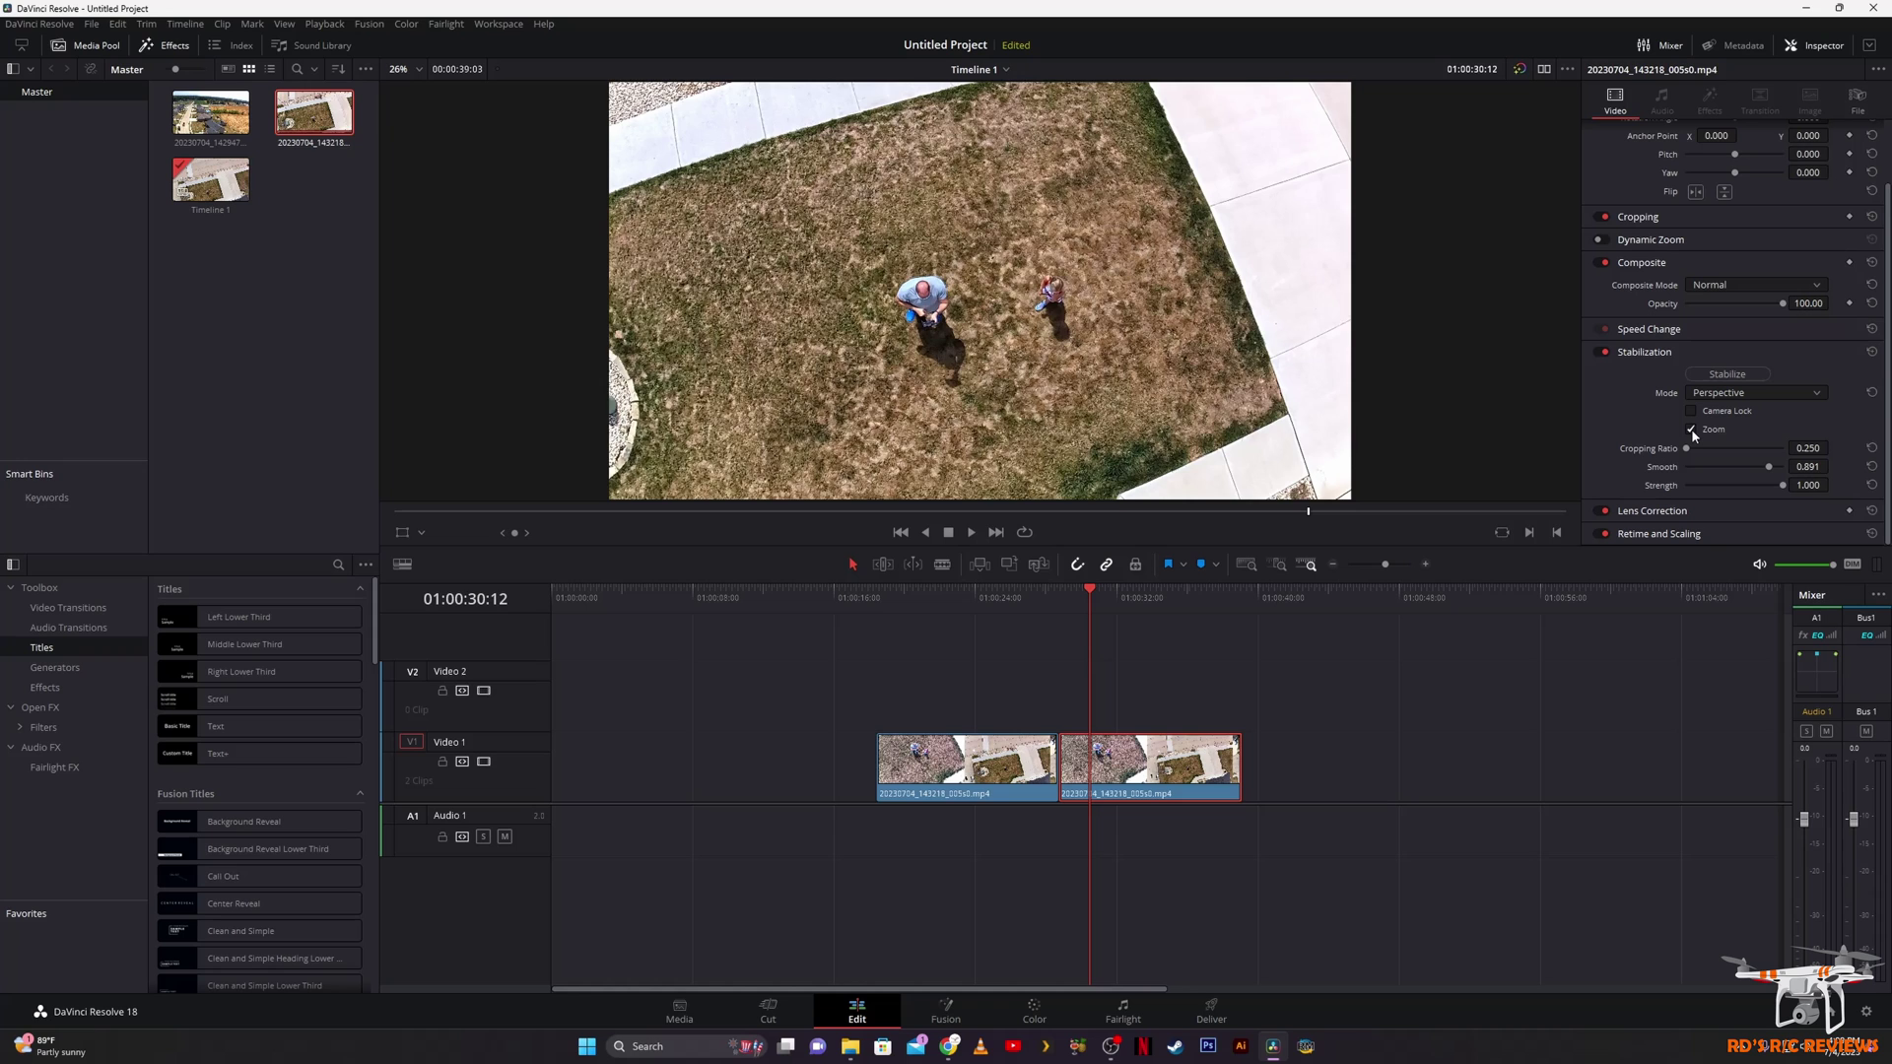
pyautogui.click(1692, 432)
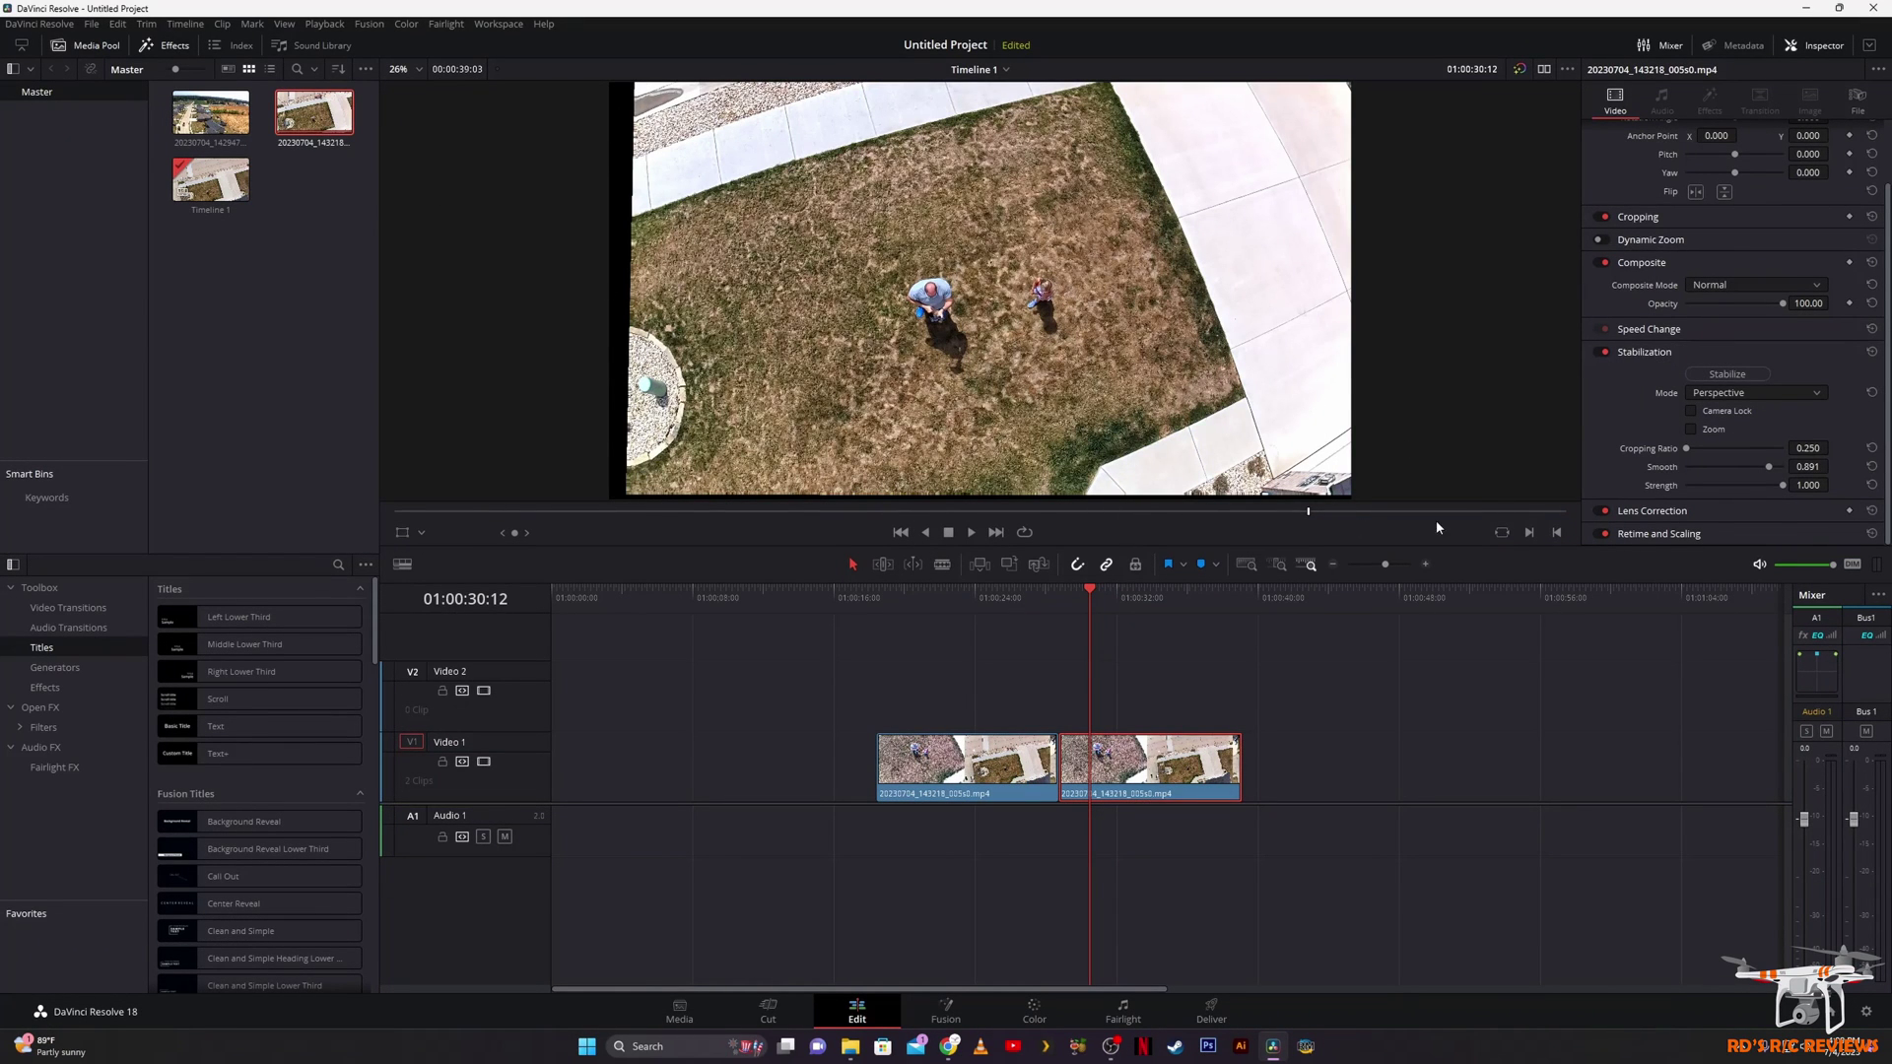
pyautogui.click(1691, 430)
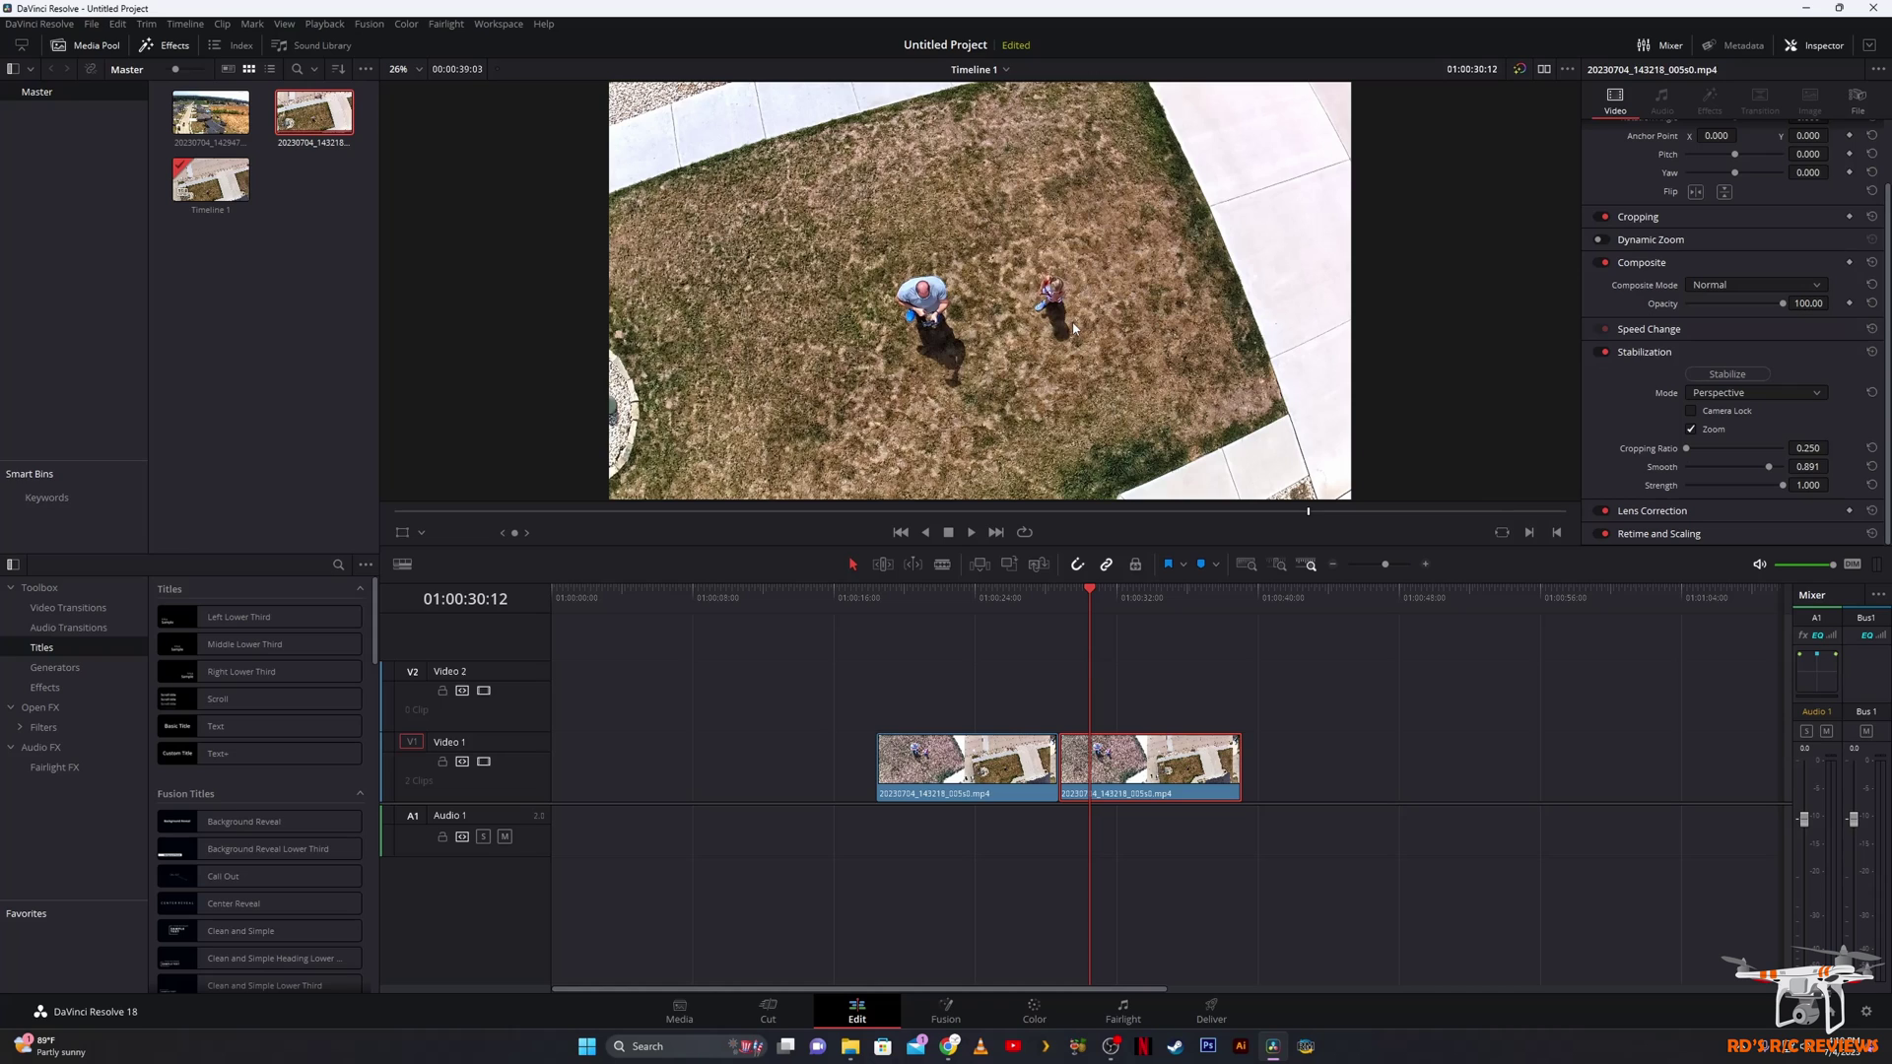
pyautogui.moveTo(1109, 595)
pyautogui.mouseDown()
pyautogui.moveTo(933, 603)
pyautogui.moveTo(947, 621)
pyautogui.moveTo(1093, 621)
pyautogui.mouseUp()
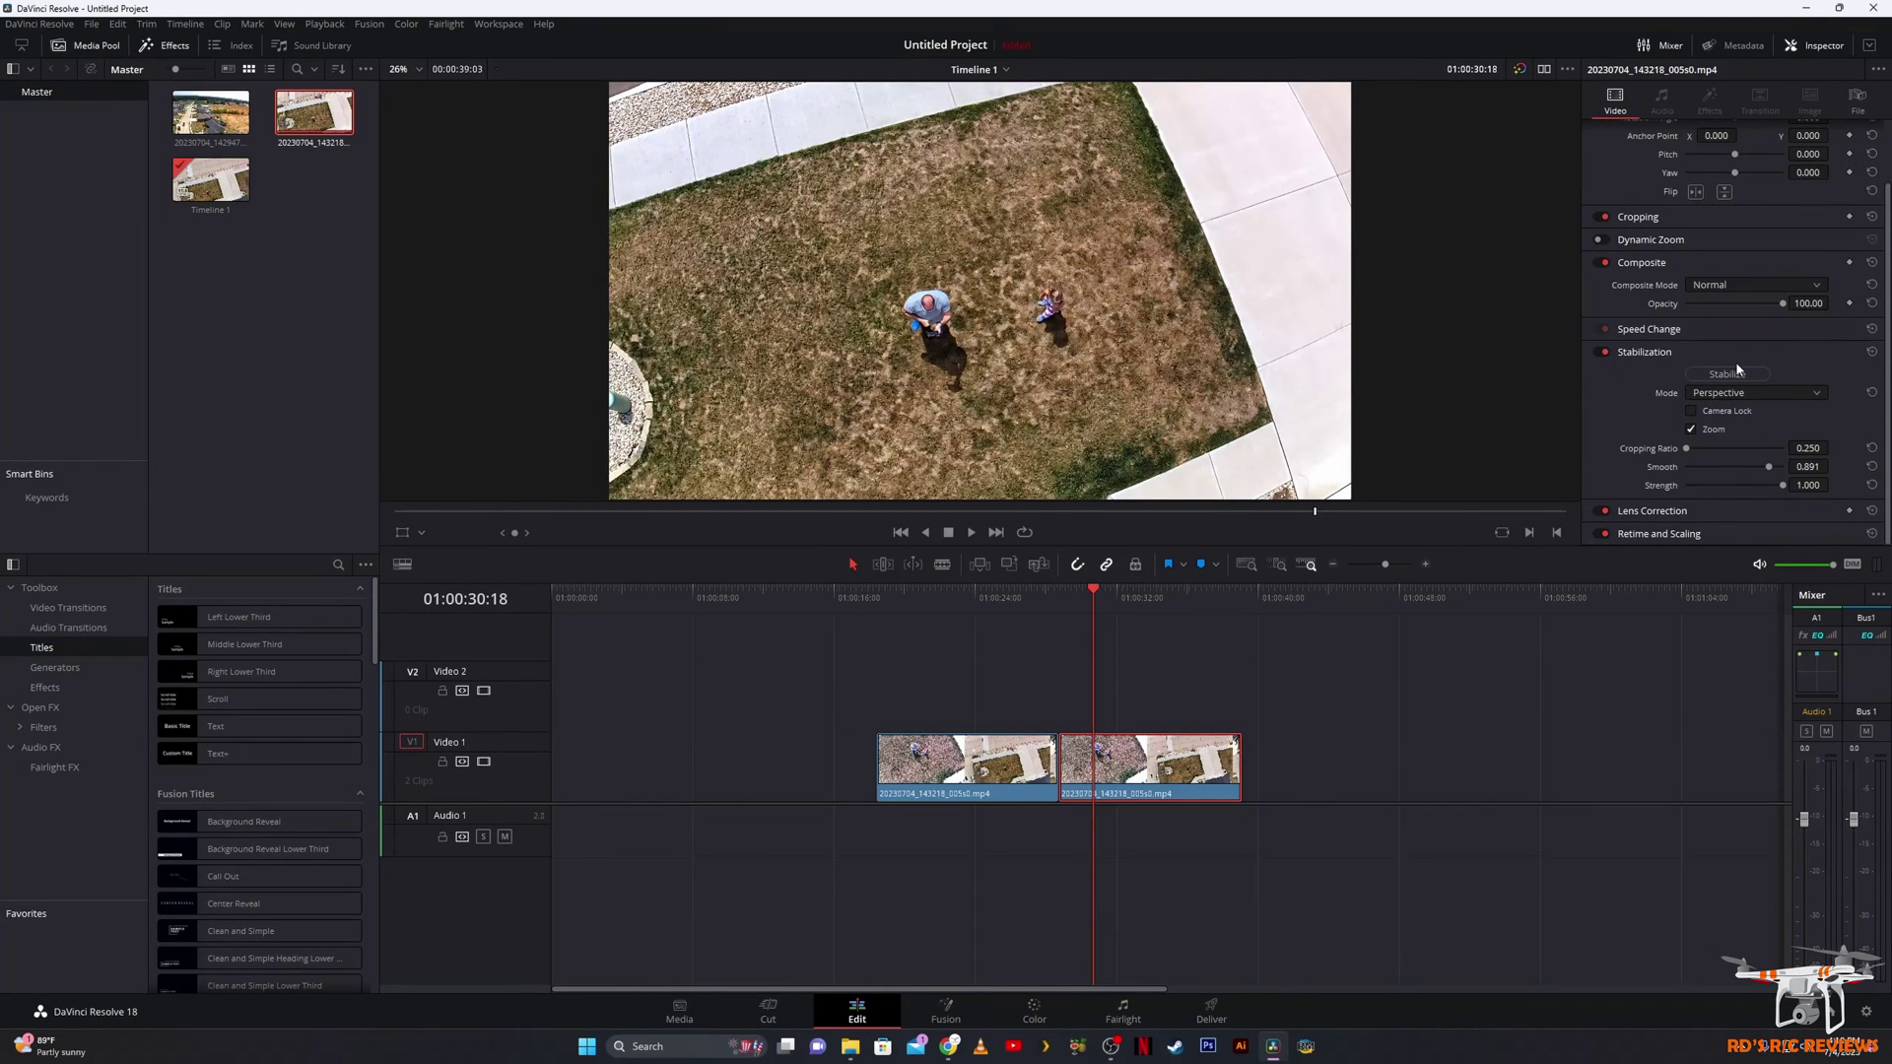
pyautogui.moveTo(1696, 451); pyautogui.dragTo(1717, 448)
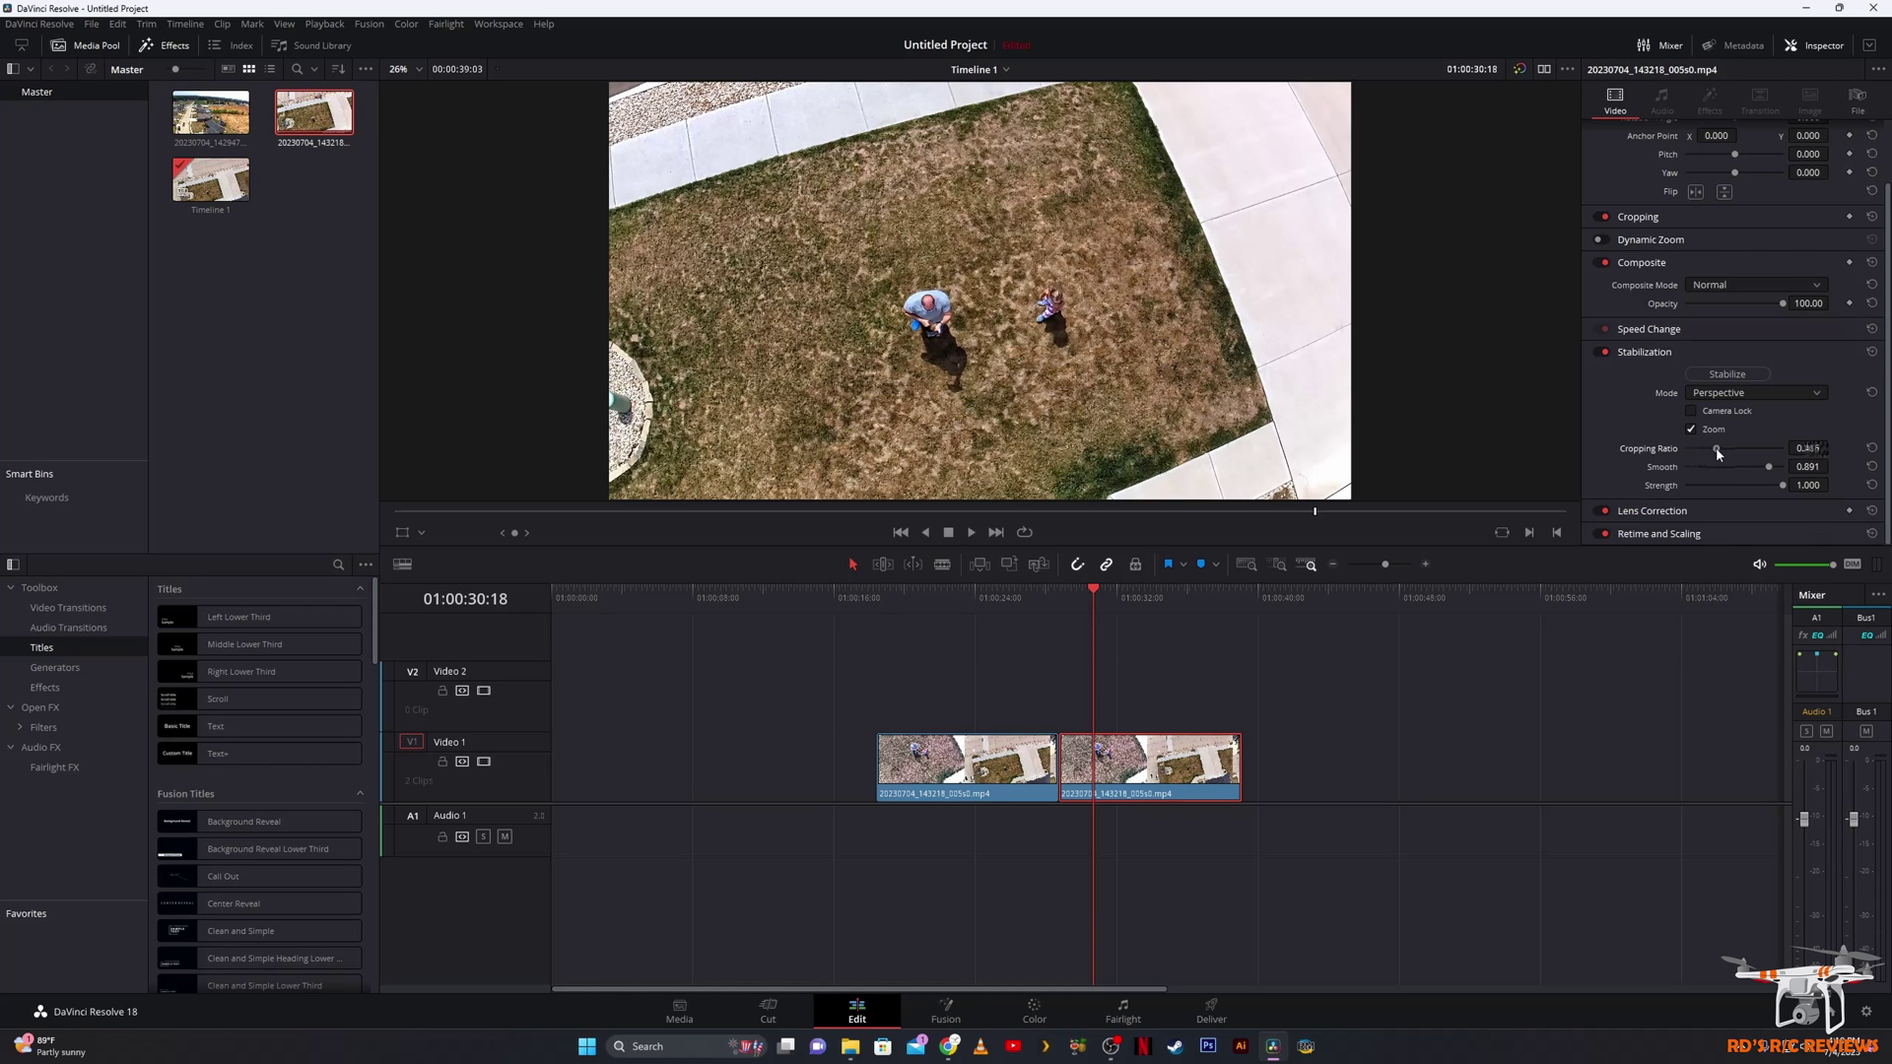
pyautogui.click(1742, 374)
pyautogui.moveTo(1094, 589); pyautogui.dragTo(1059, 589)
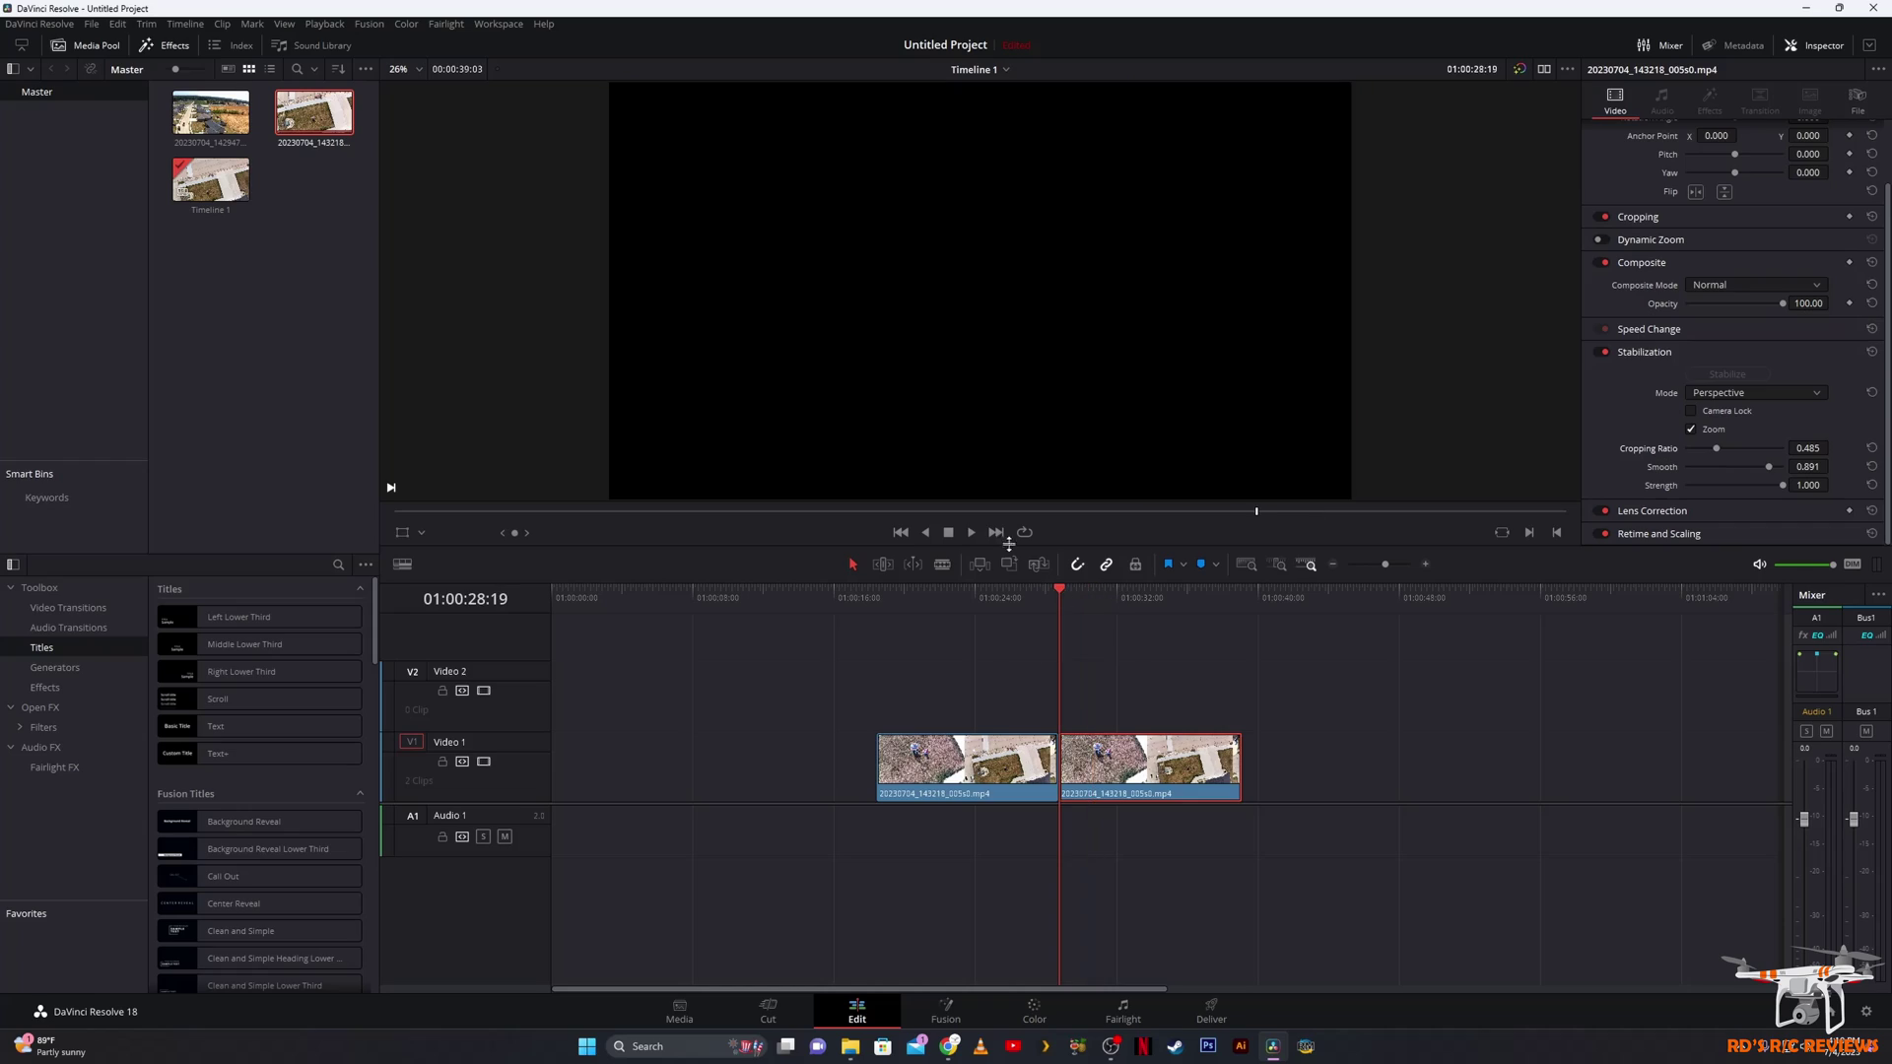
pyautogui.click(971, 533)
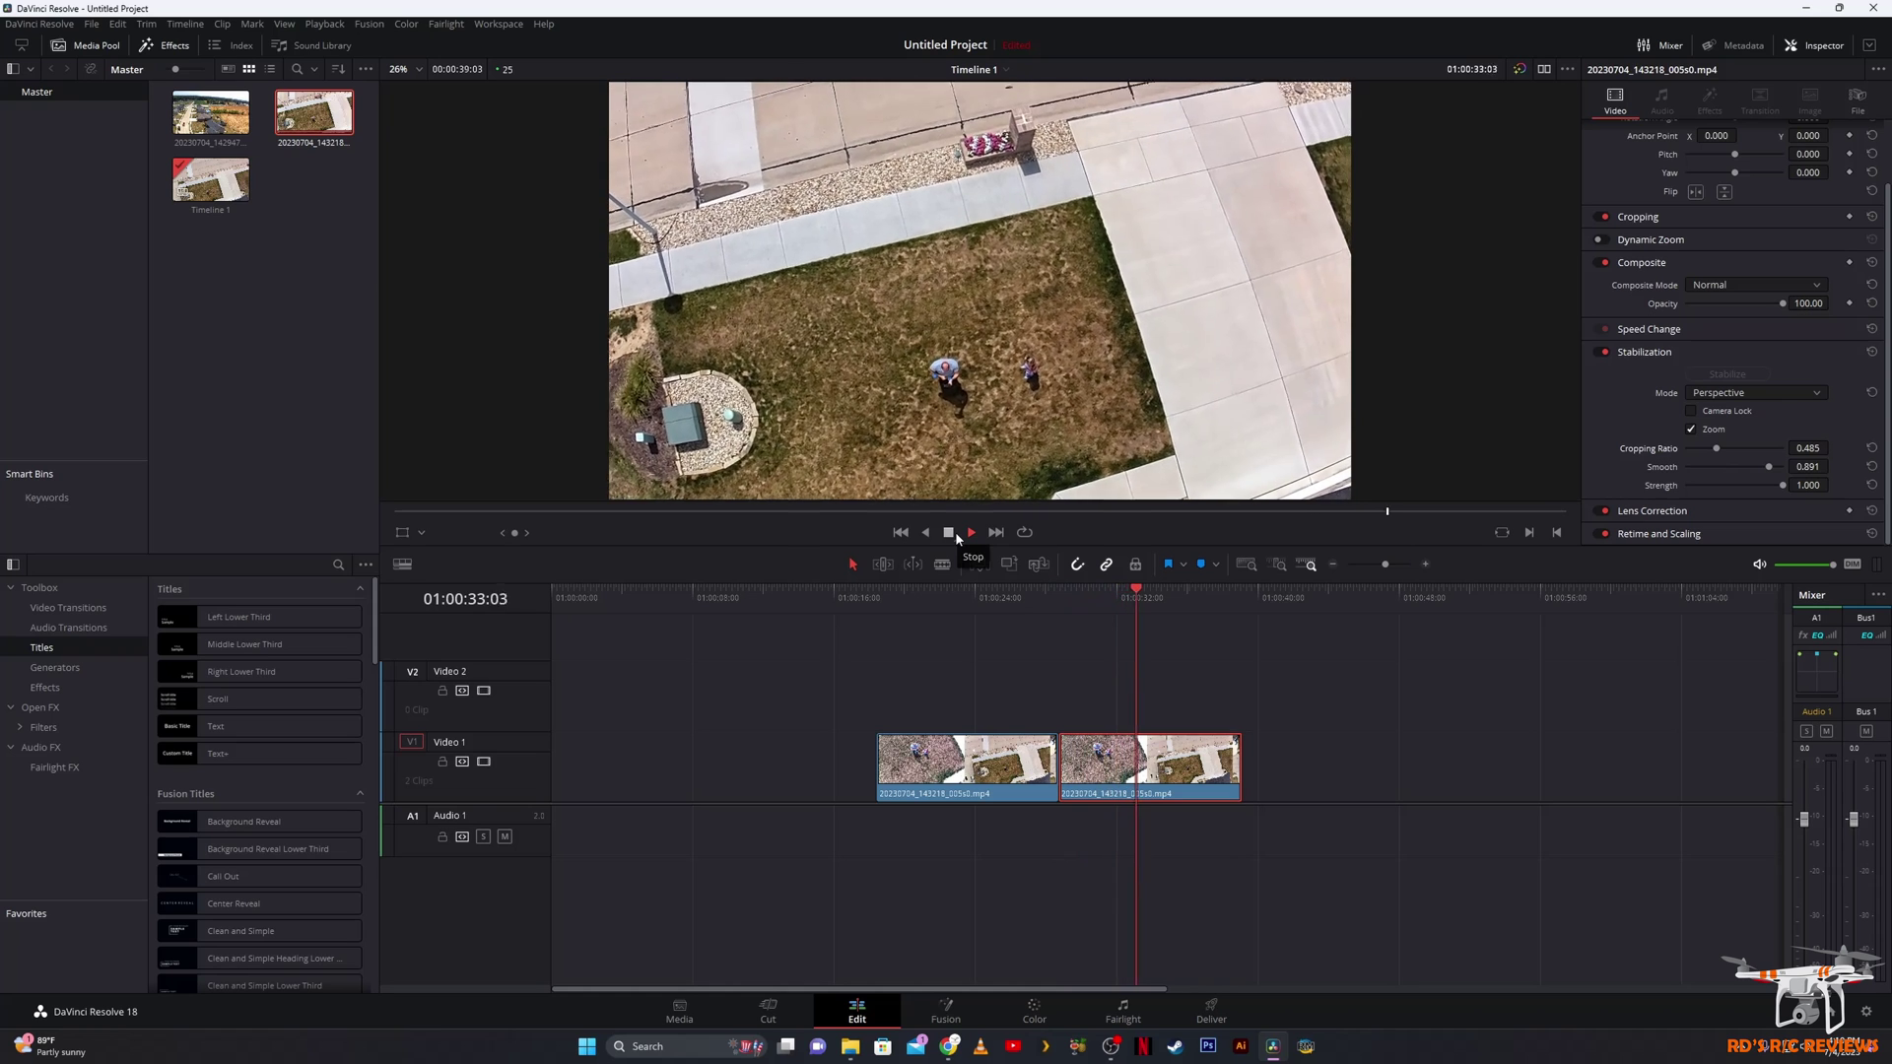
pyautogui.click(950, 534)
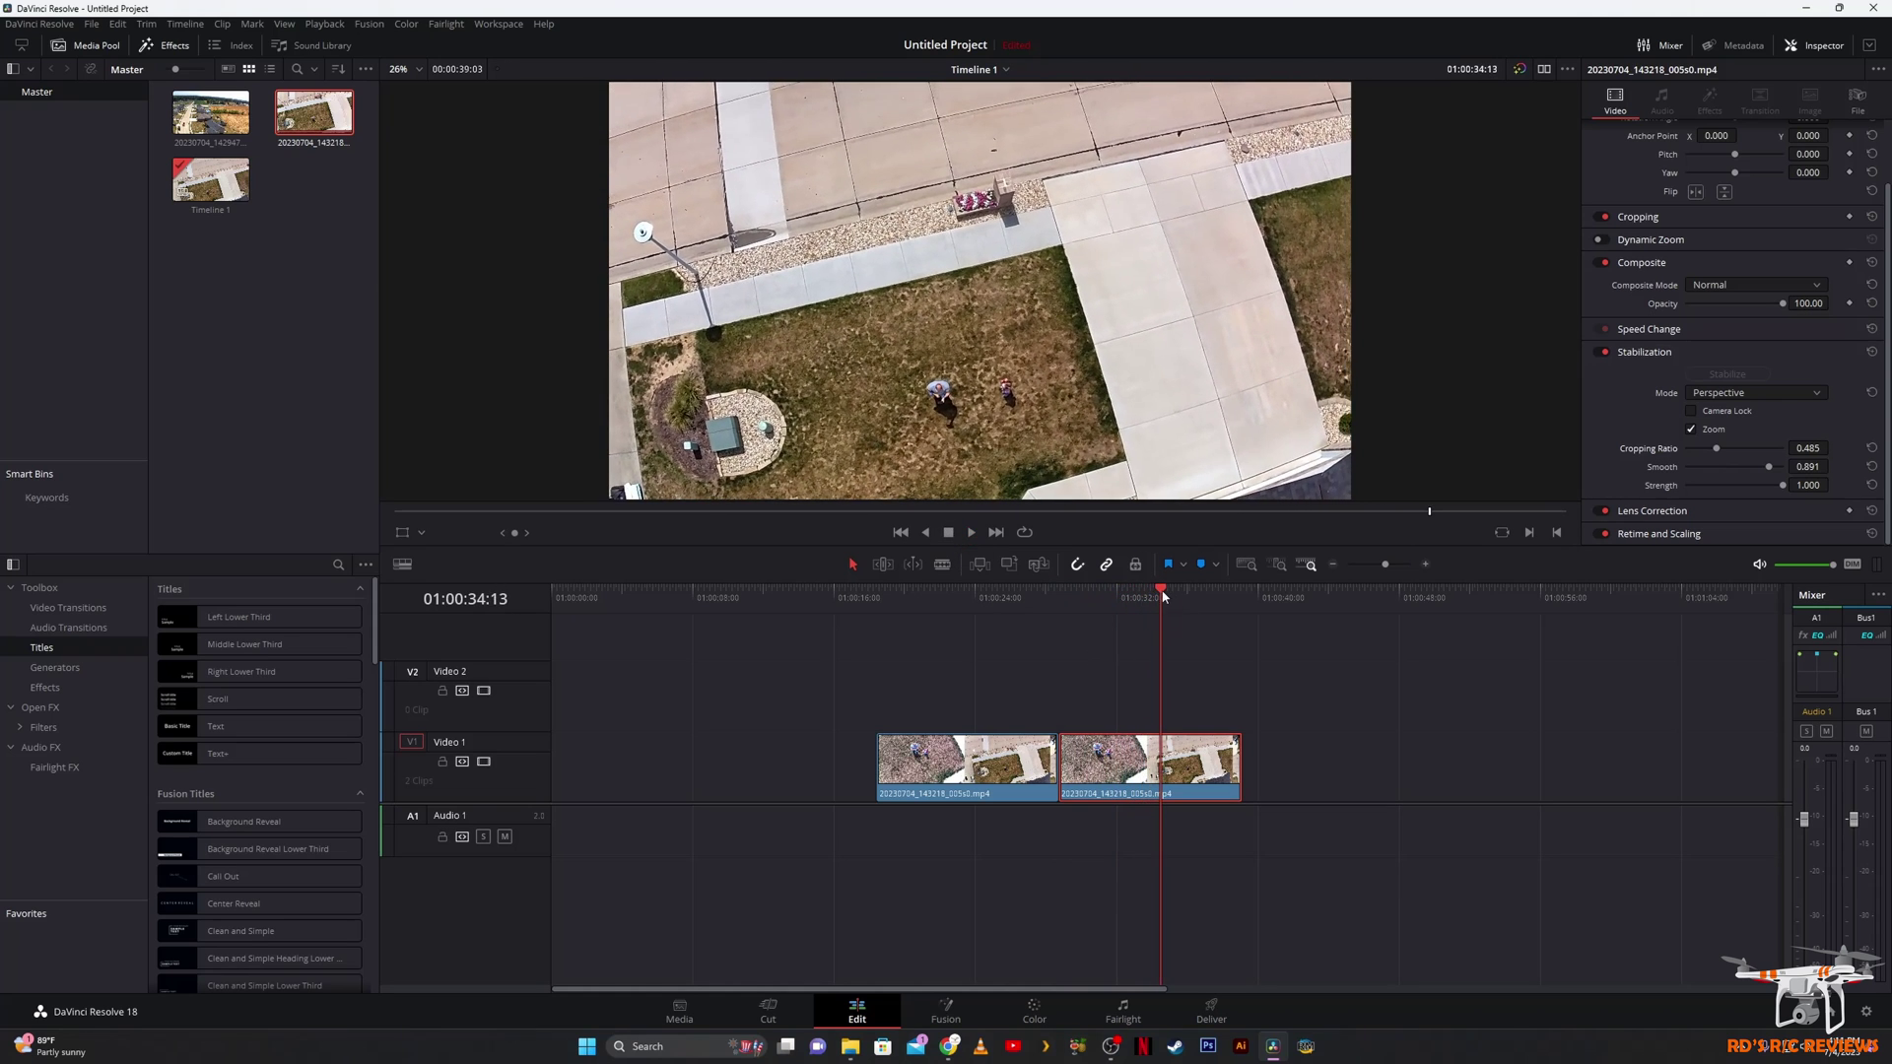
pyautogui.moveTo(1164, 595); pyautogui.dragTo(1056, 608)
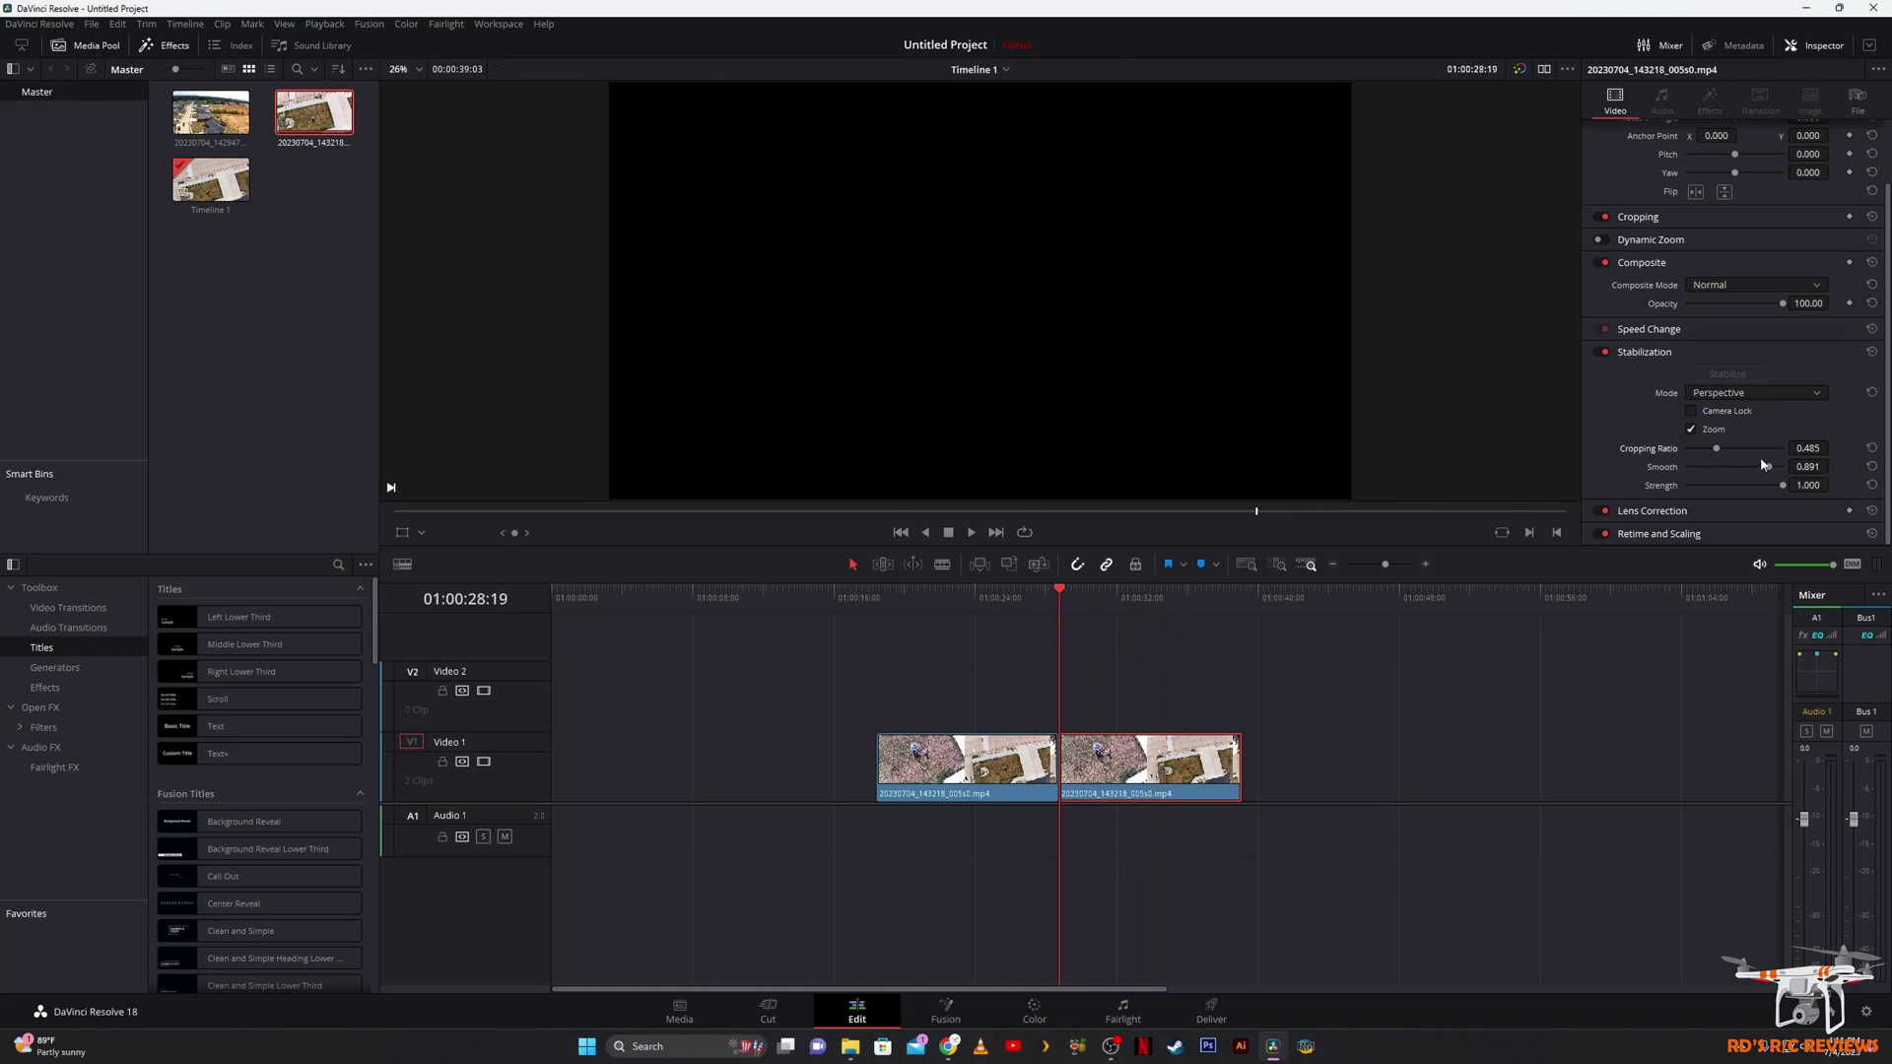
# Lower the second clip's cropping ratio to 0.250, re-stabilize, then scrub and play to check.
pyautogui.moveTo(1717, 450); pyautogui.dragTo(1680, 453)
pyautogui.click(1726, 375)
pyautogui.moveTo(1062, 594)
pyautogui.mouseDown()
pyautogui.moveTo(1089, 592)
pyautogui.moveTo(1061, 591)
pyautogui.mouseUp()
pyautogui.moveTo(1062, 589); pyautogui.dragTo(884, 607)
pyautogui.press('space')
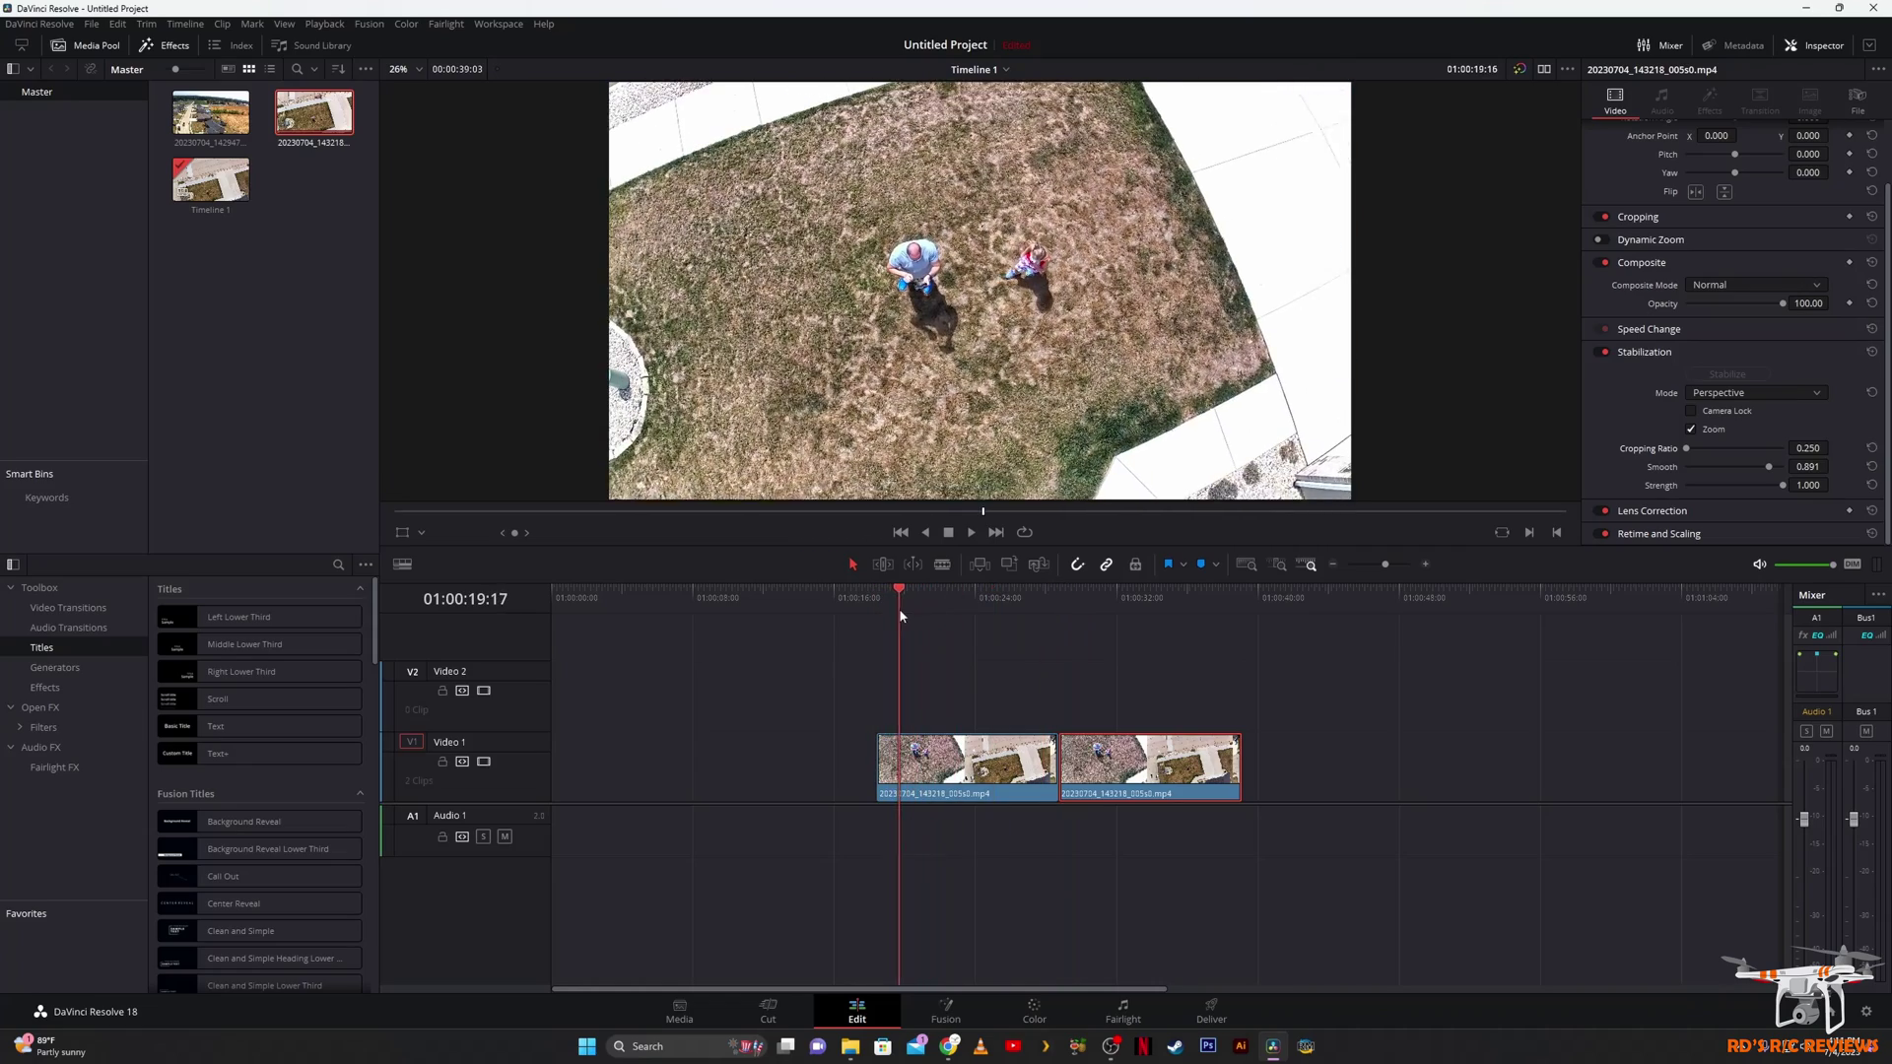
pyautogui.click(972, 533)
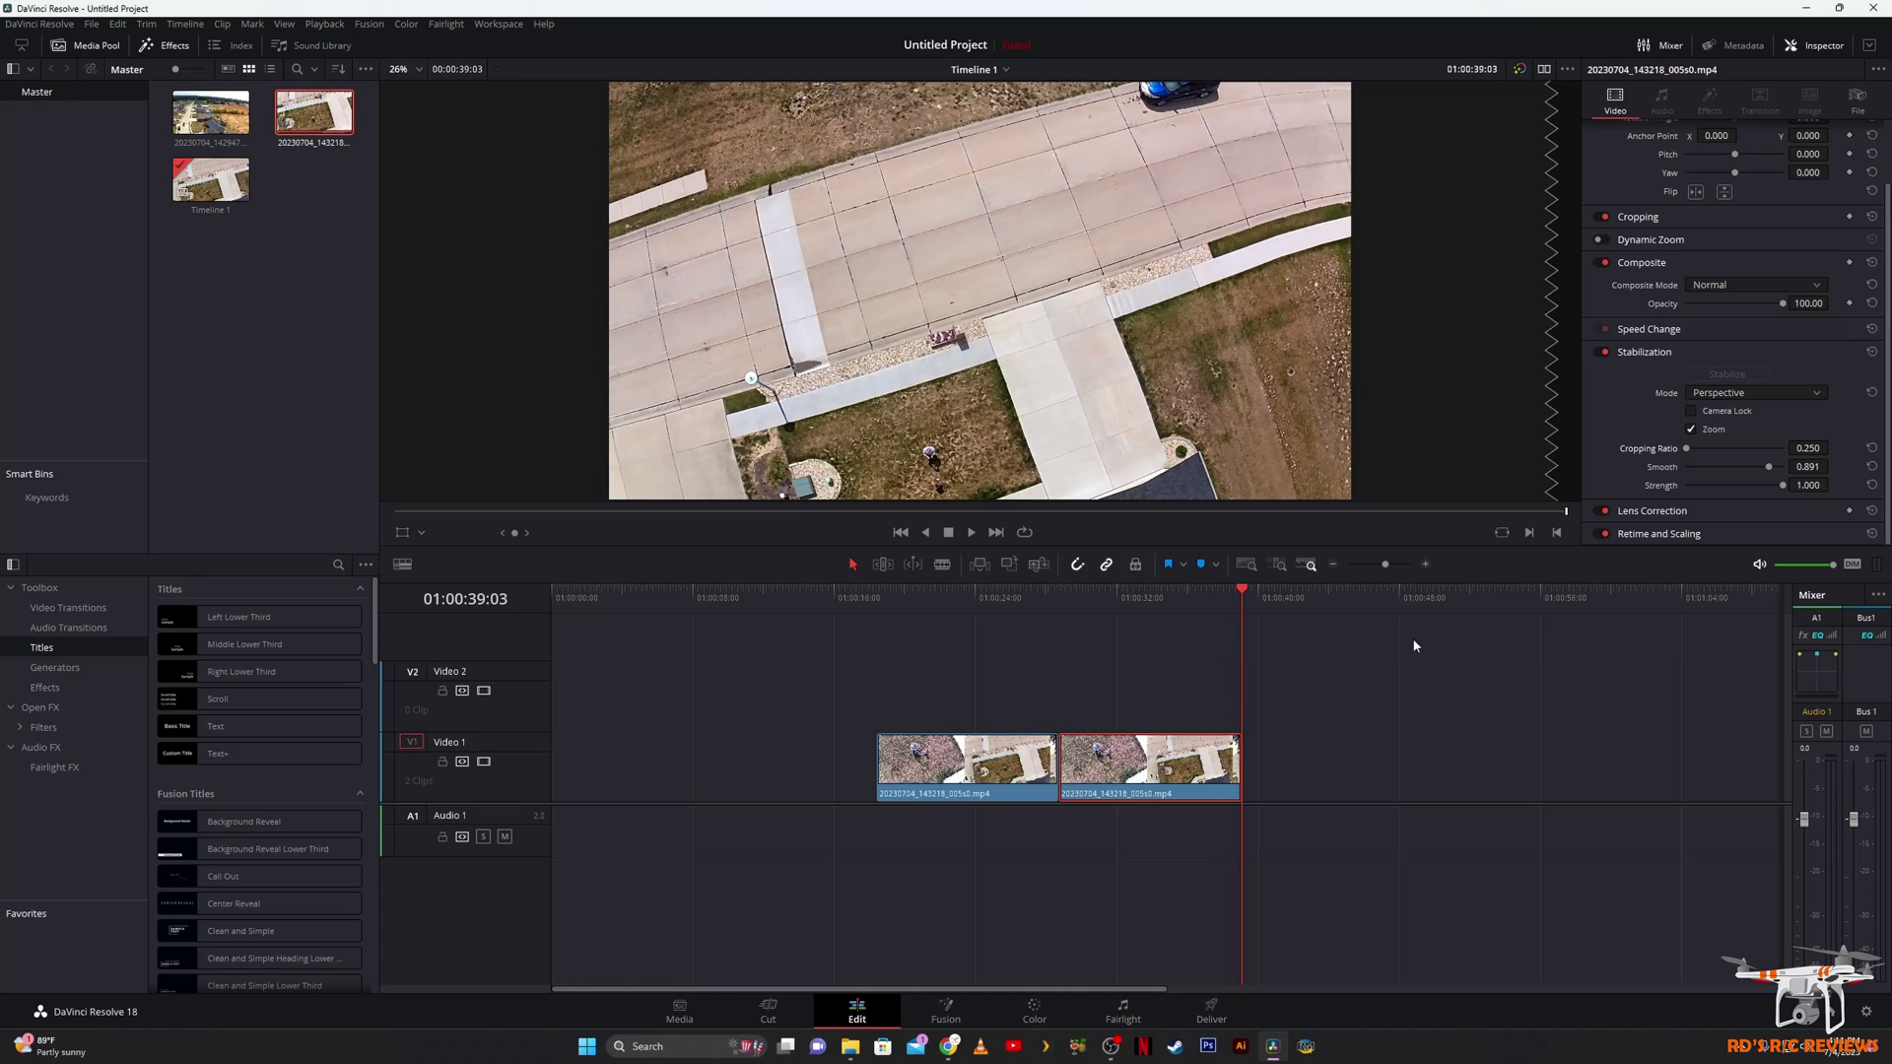
pyautogui.moveTo(1244, 589); pyautogui.dragTo(1140, 588)
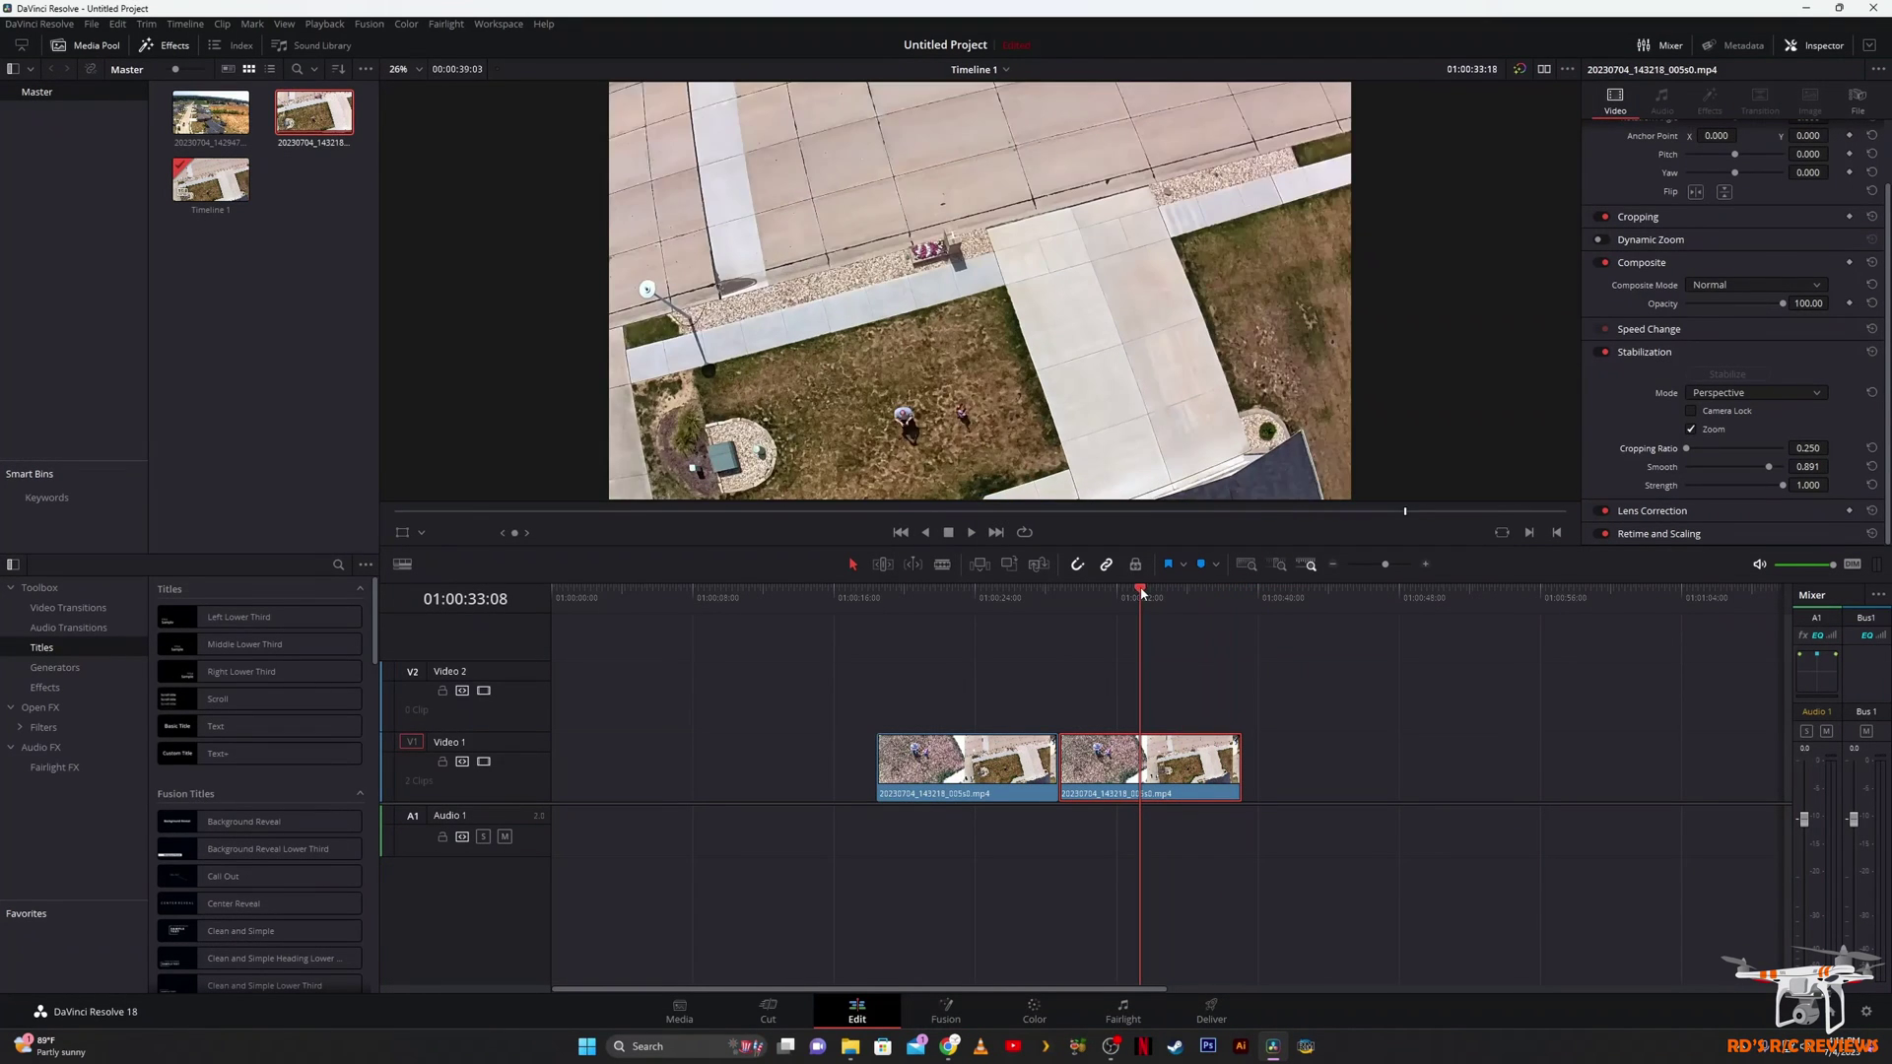
pyautogui.click(972, 533)
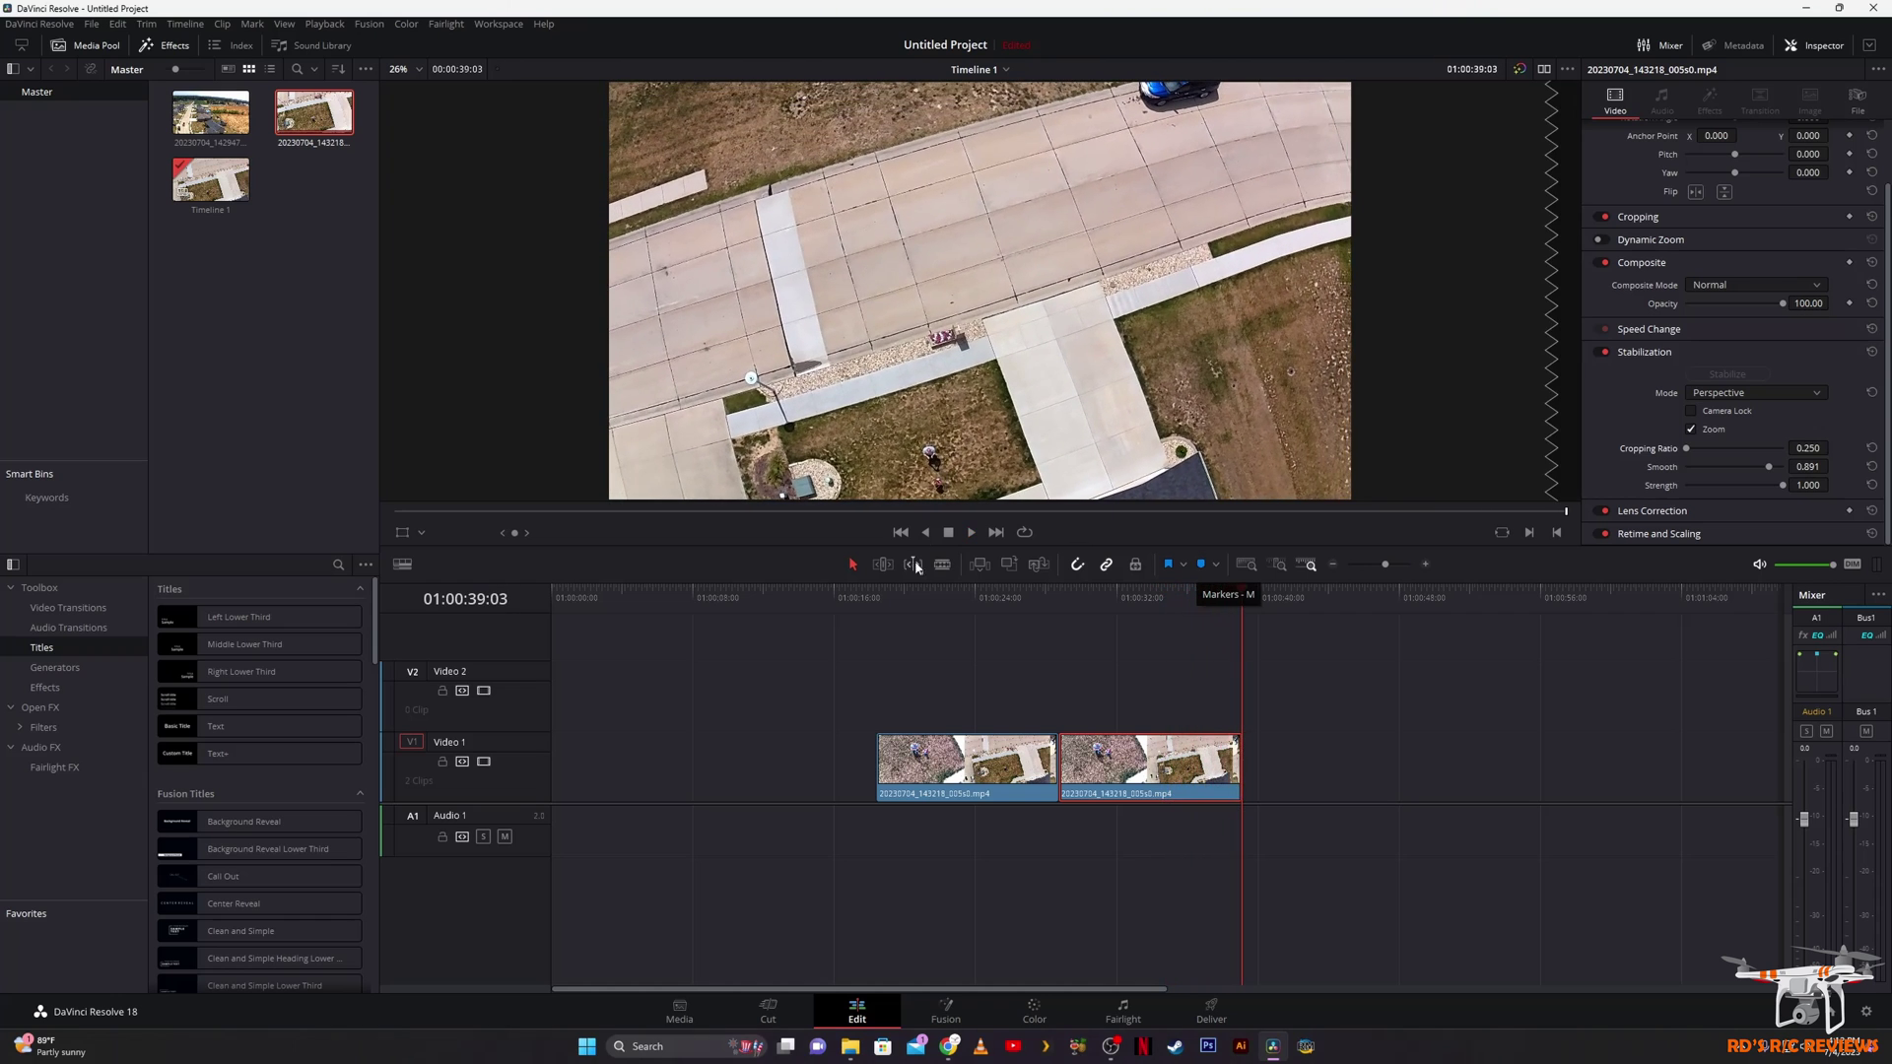
pyautogui.moveTo(1245, 593); pyautogui.dragTo(1060, 593)
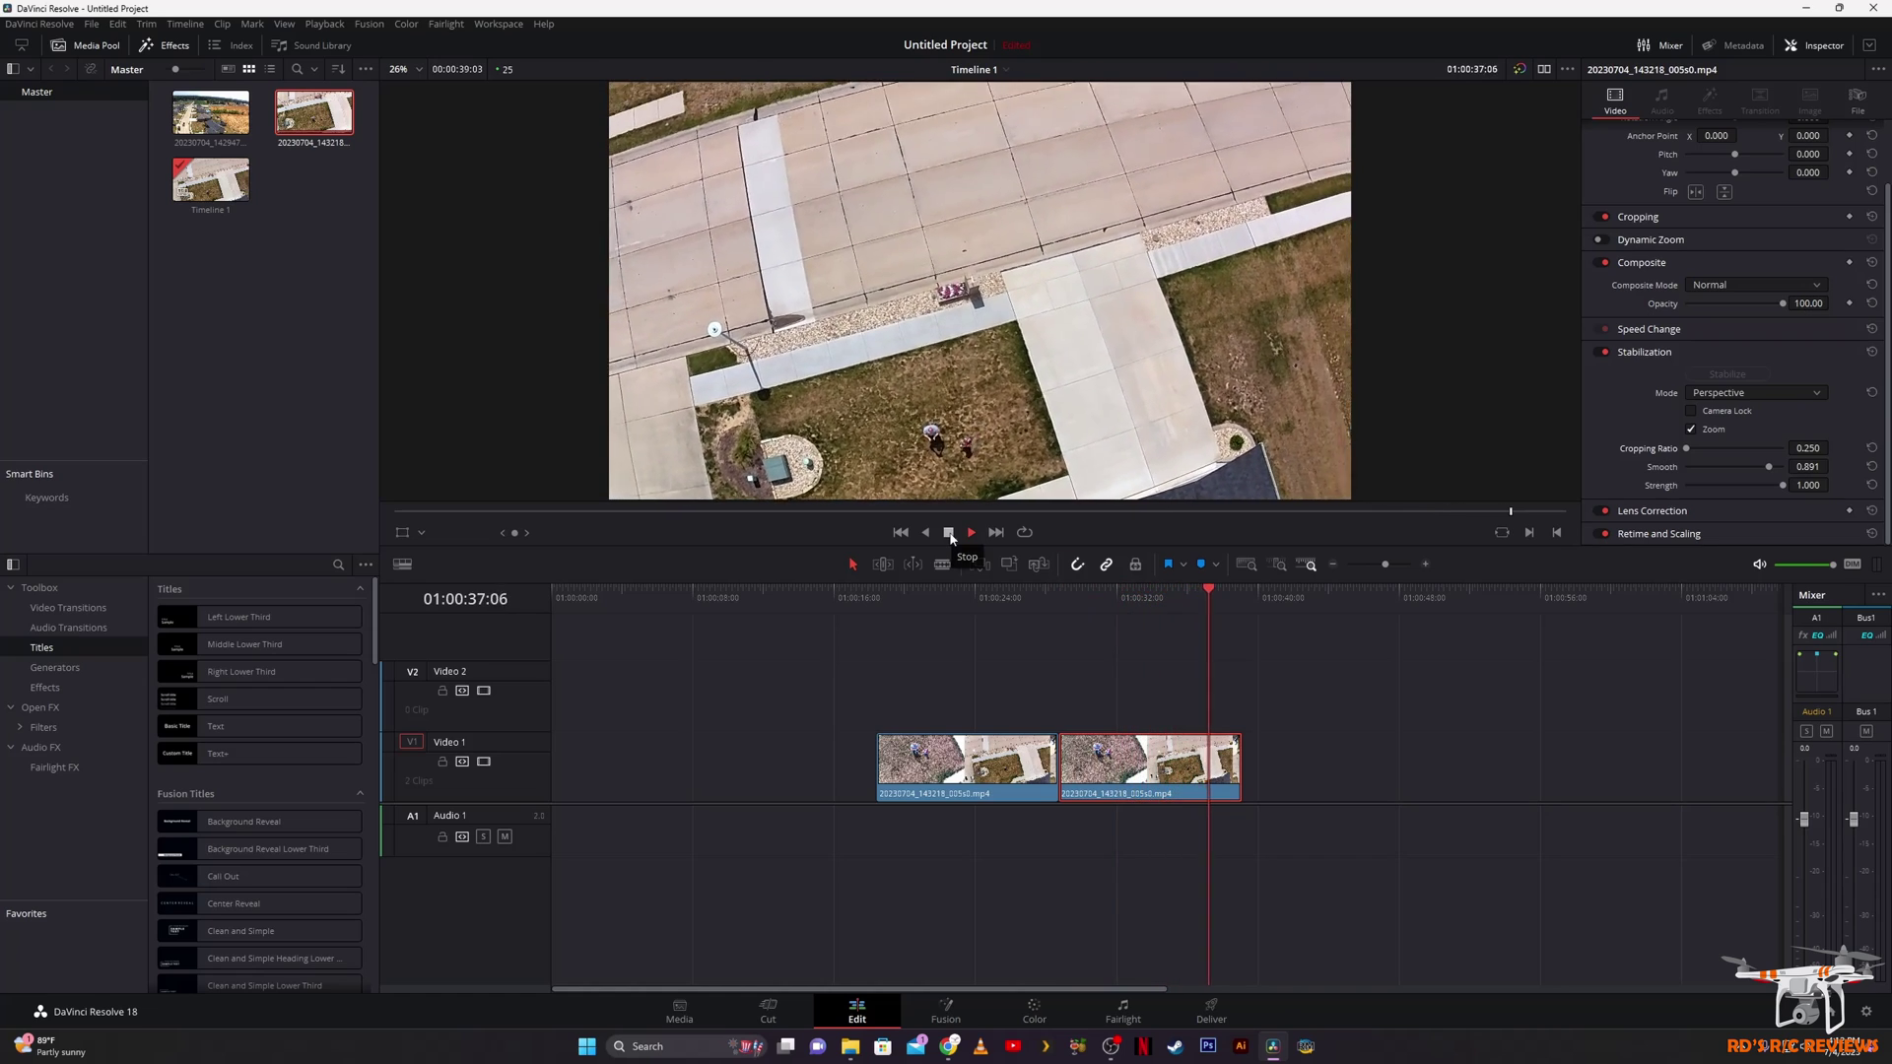
pyautogui.click(951, 536)
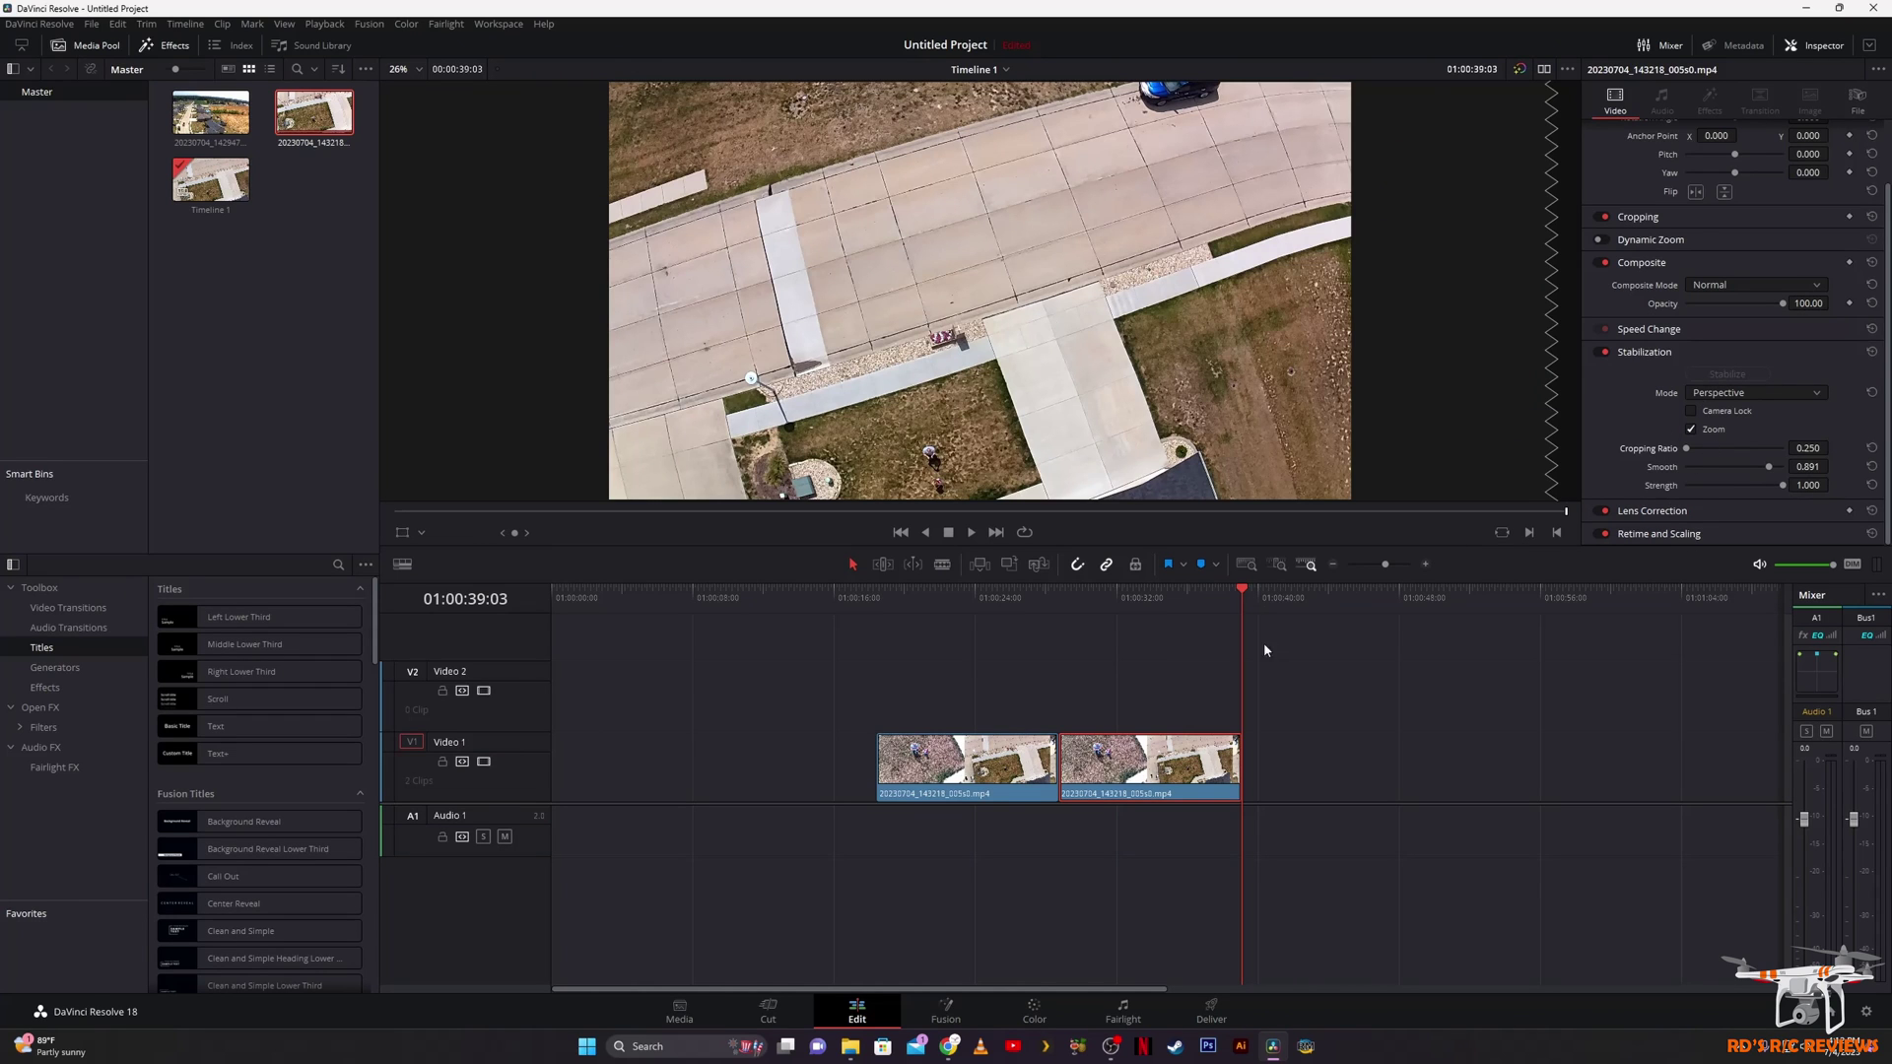
pyautogui.moveTo(1236, 597); pyautogui.dragTo(1179, 597)
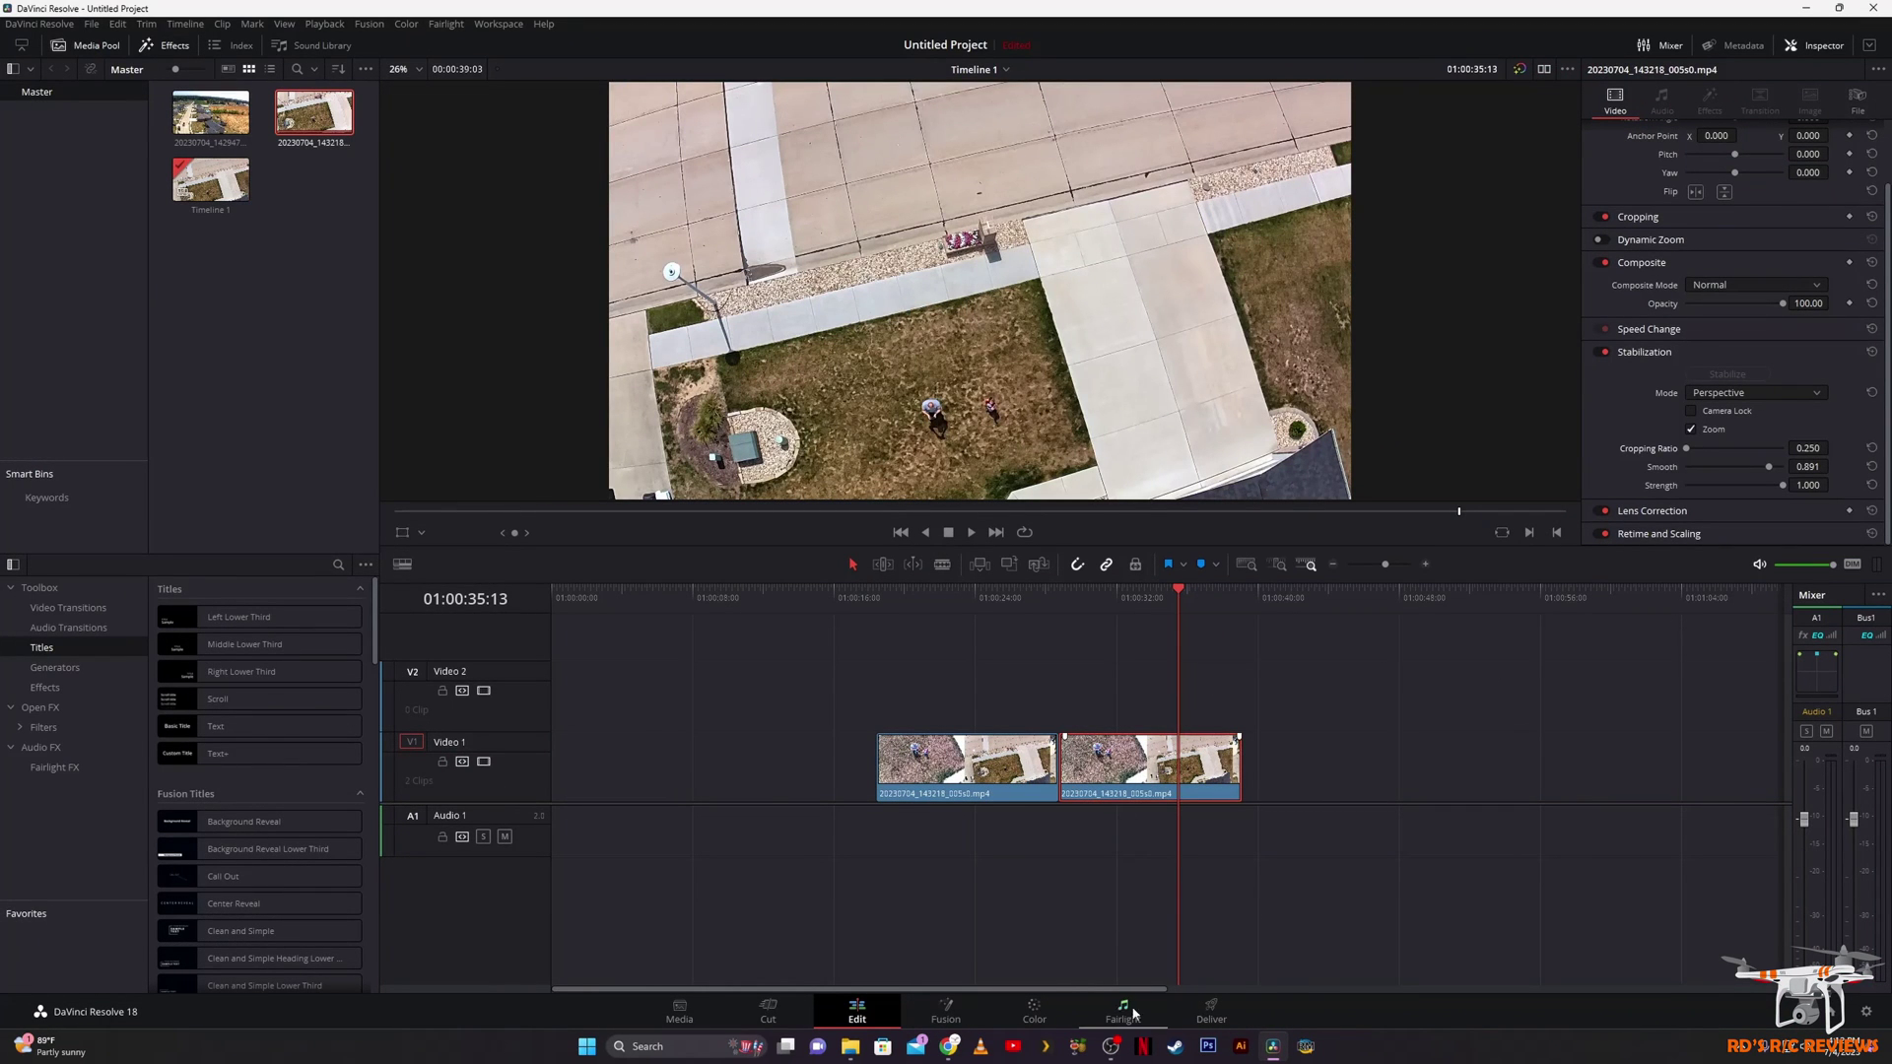
# On the Deliver page, set the render format to MP4 with the H.265 codec.
pyautogui.click(1210, 1012)
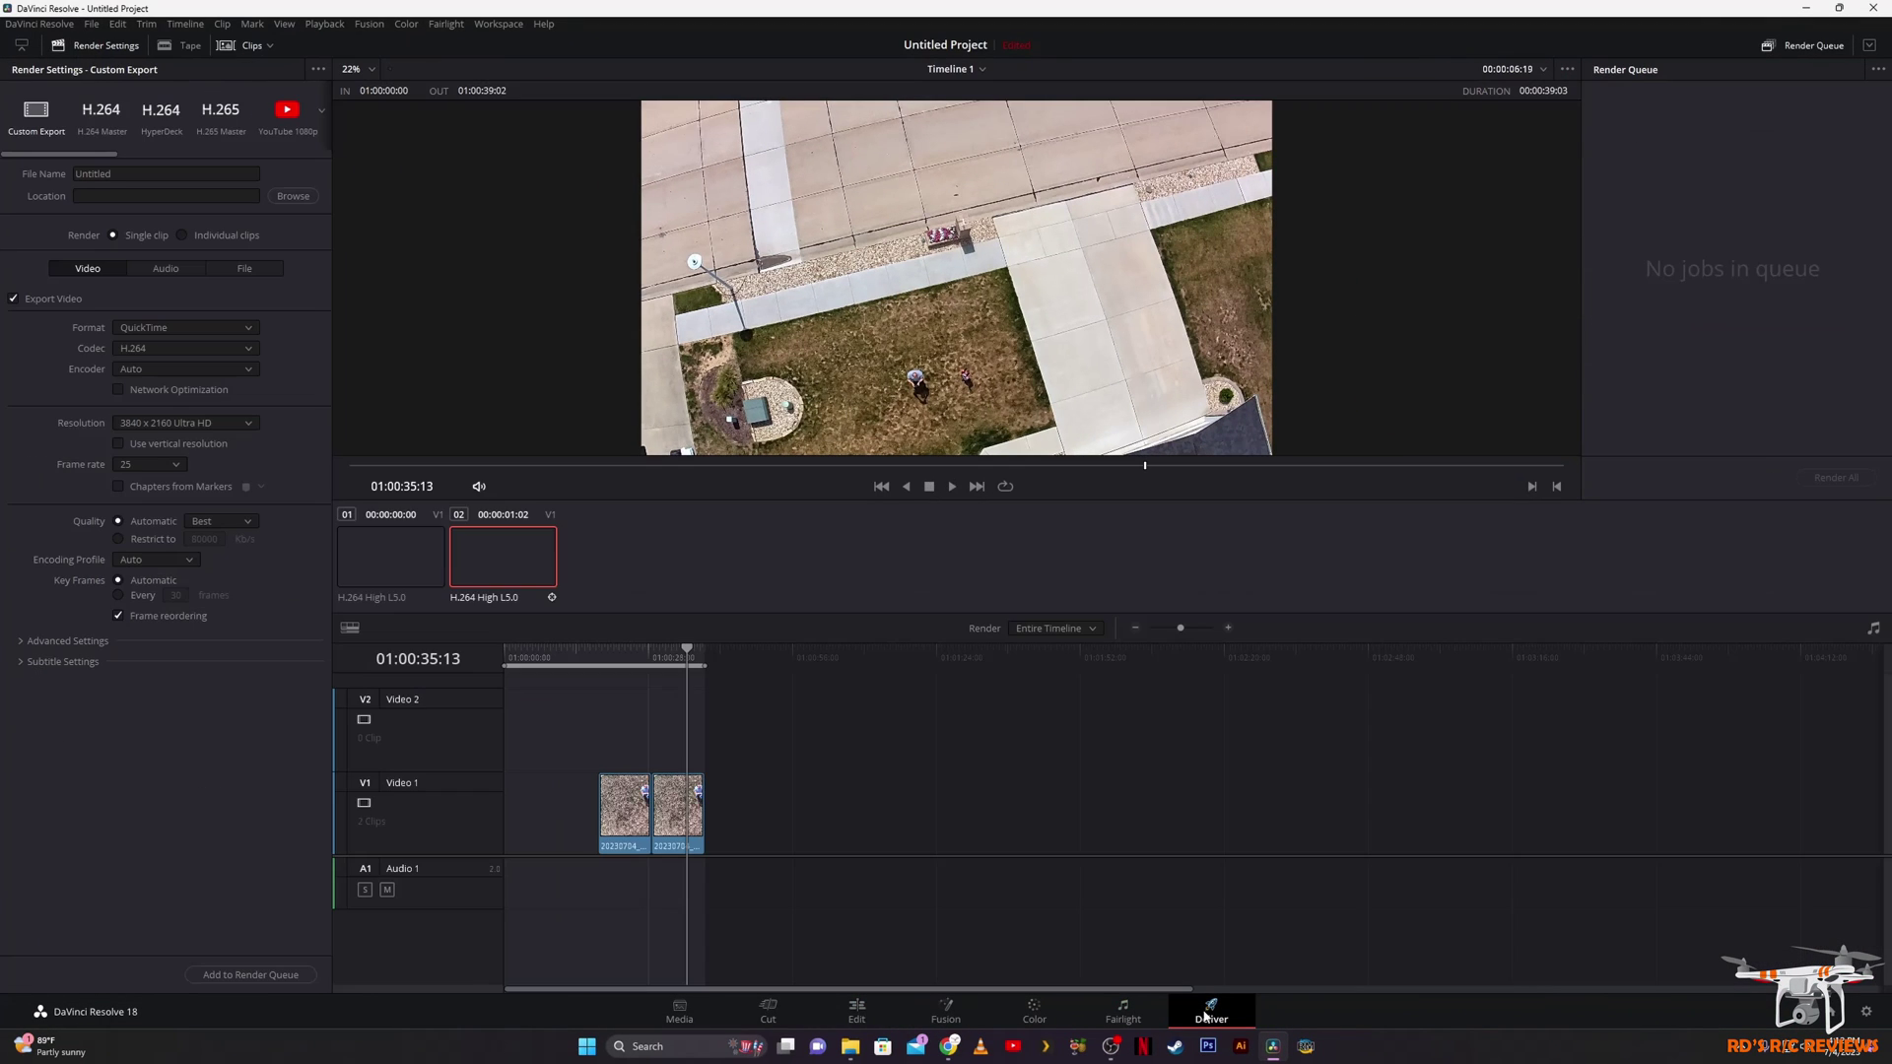
pyautogui.click(205, 325)
pyautogui.click(176, 363)
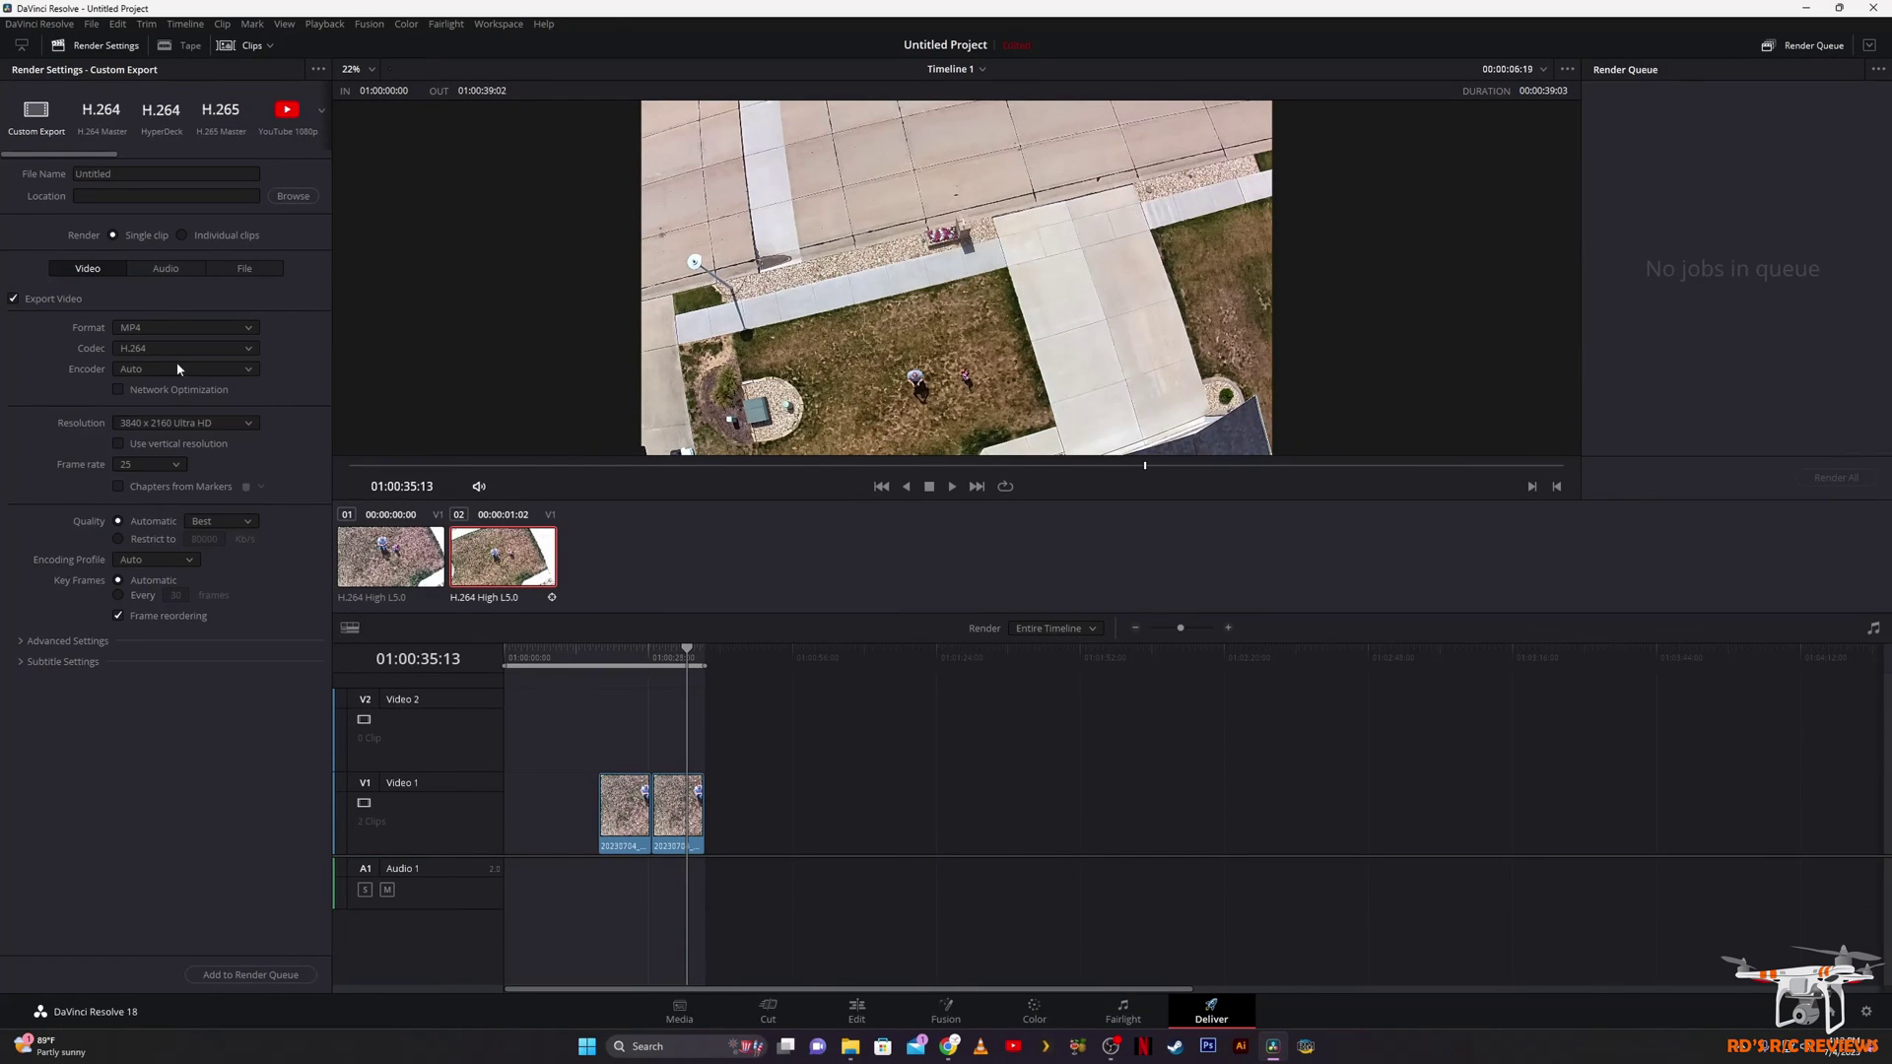
pyautogui.click(179, 349)
pyautogui.click(171, 384)
# Add the render to the queue as Job 1, saving to the DaVinci Media folder.
pyautogui.click(251, 975)
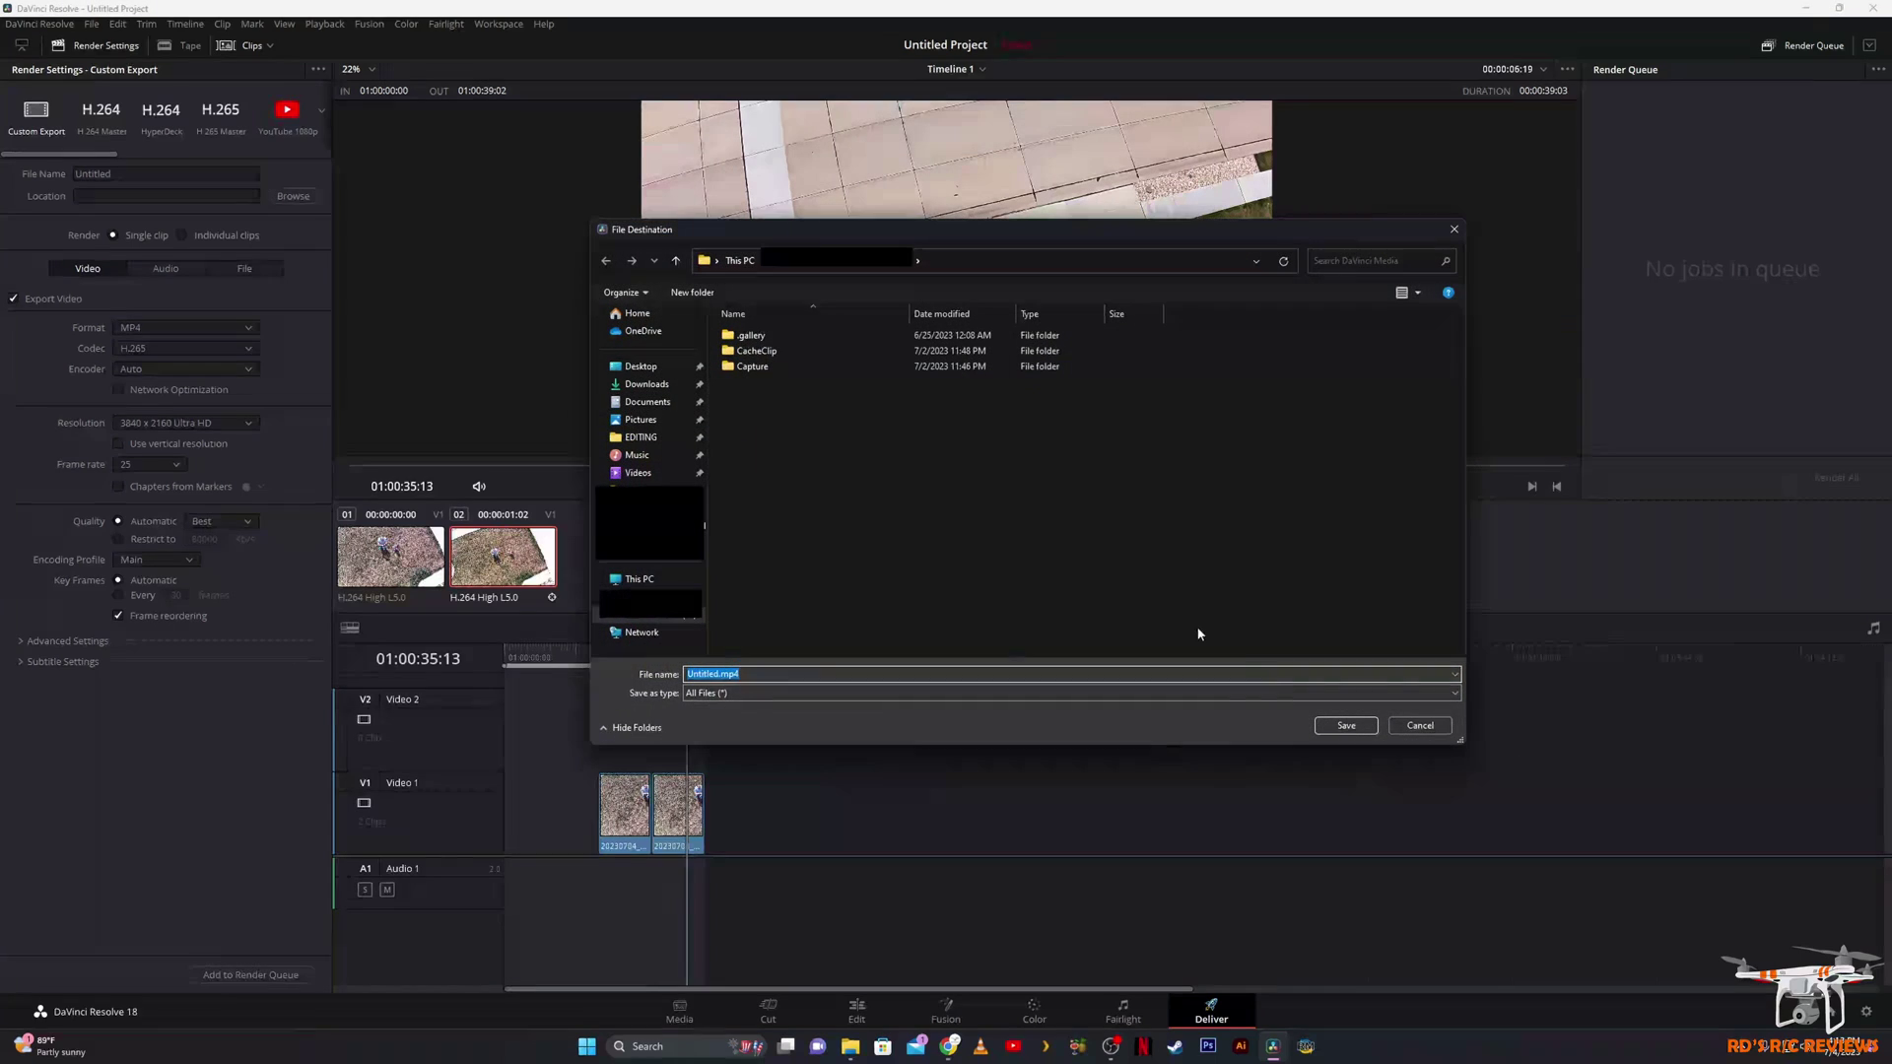
pyautogui.click(1347, 727)
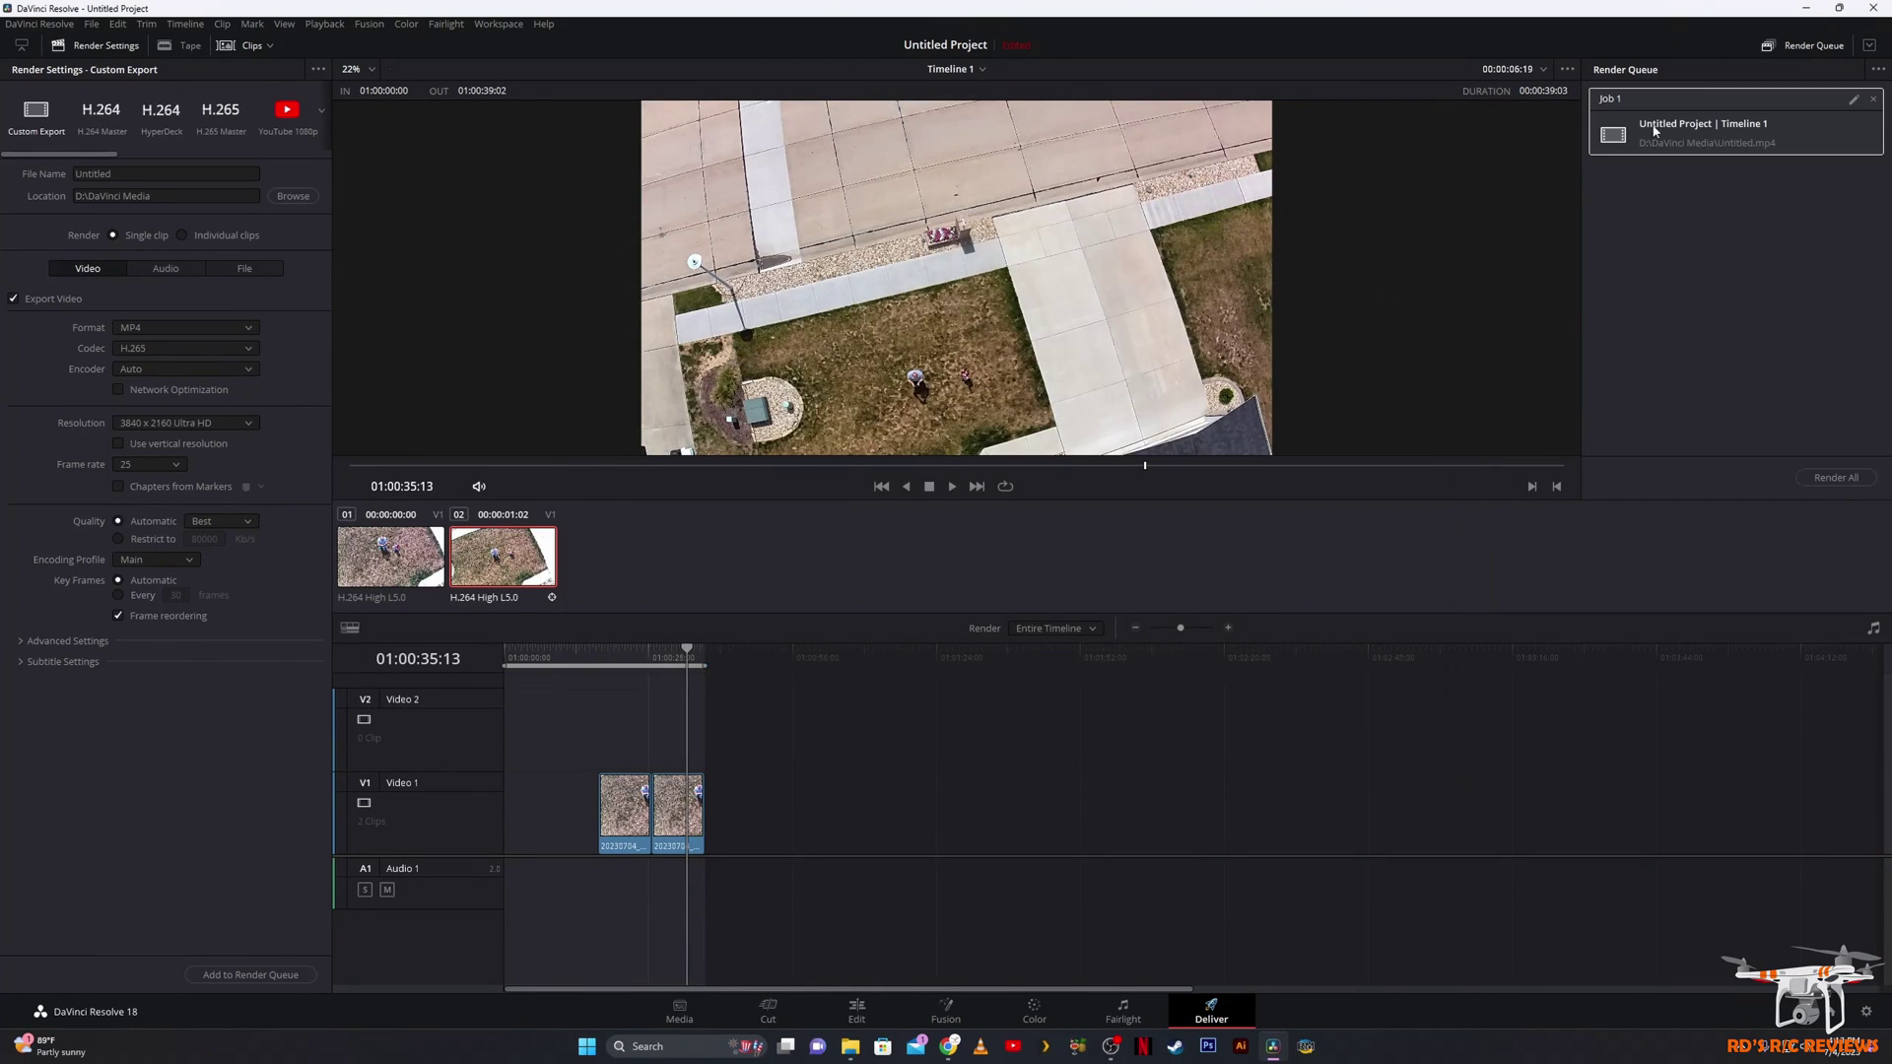